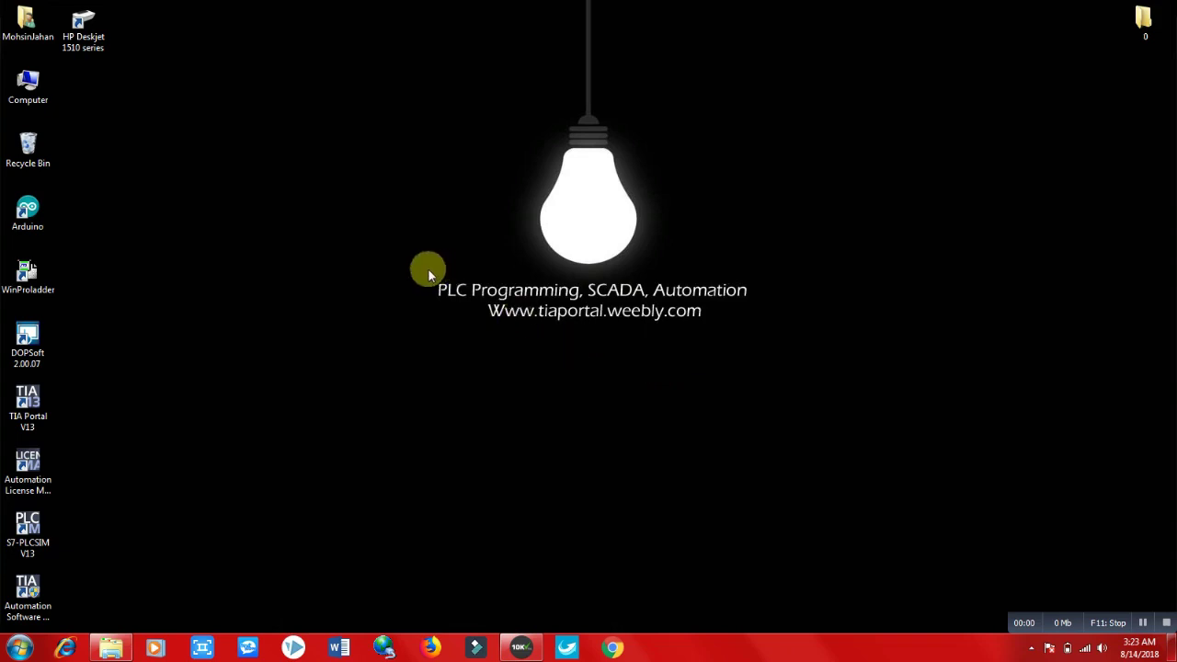
Step: Launch WinProLadder, dismiss the crash message, and start a new project
{"action": "left_click_drag", "start_coordinate": [423, 269], "coordinate": [757, 328]}
{"action": "right_click", "coordinate": [226, 259]}
{"action": "left_click", "coordinate": [237, 297]}
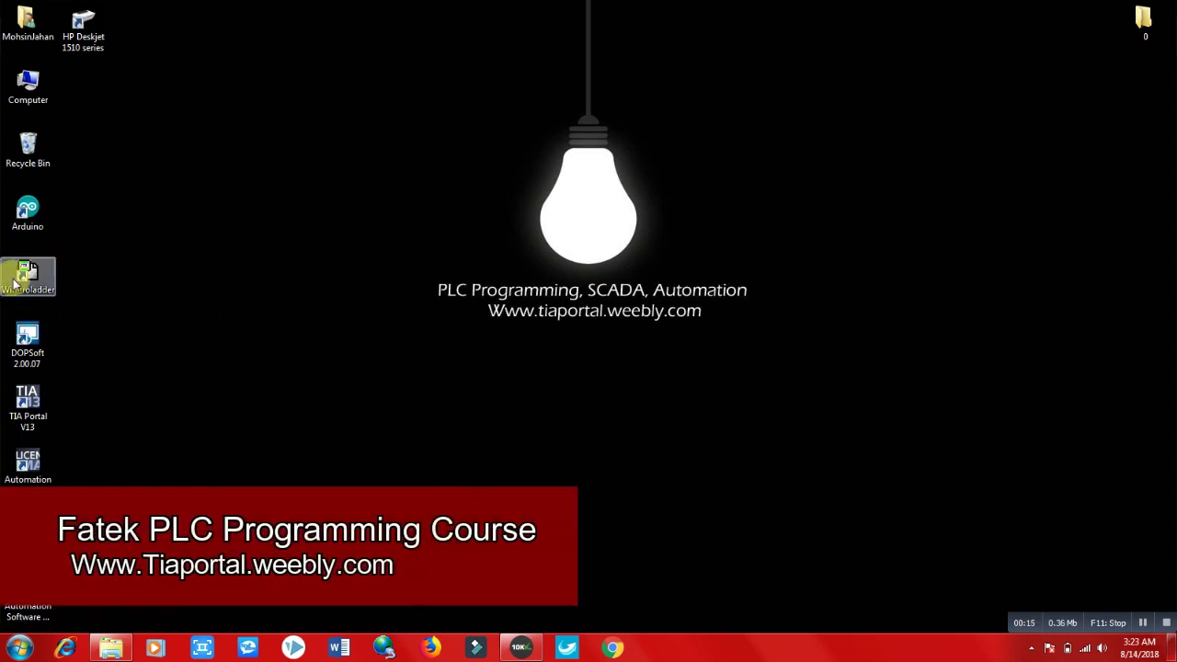
{"action": "double_click", "coordinate": [8, 287]}
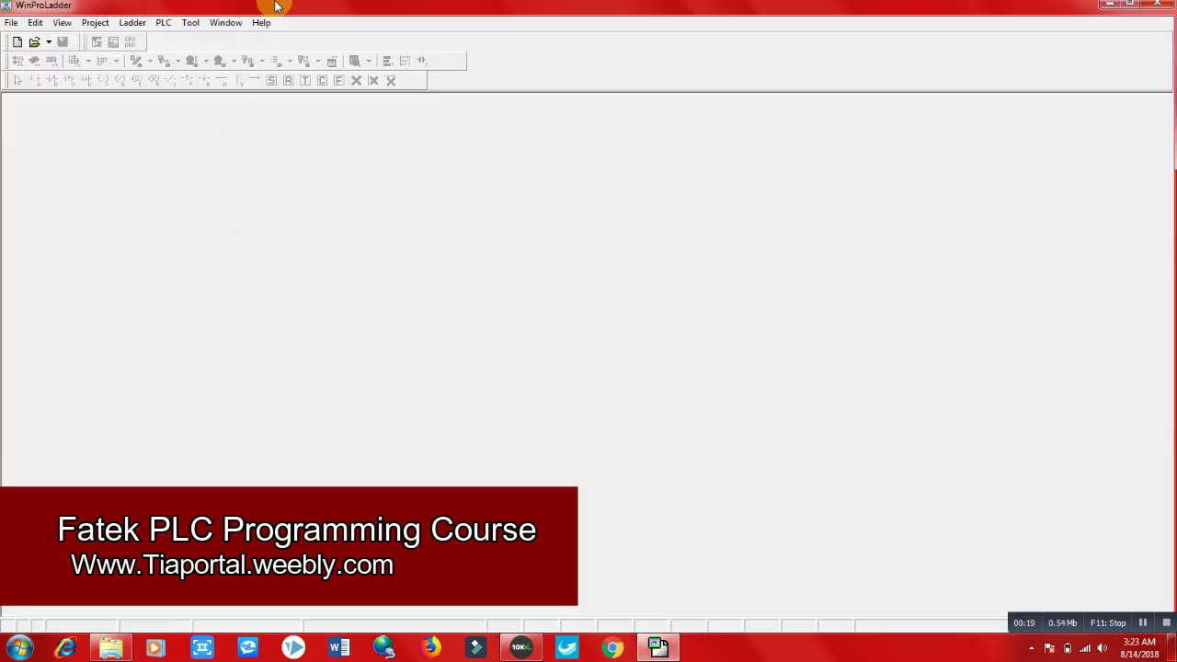
{"action": "left_click", "coordinate": [7, 23]}
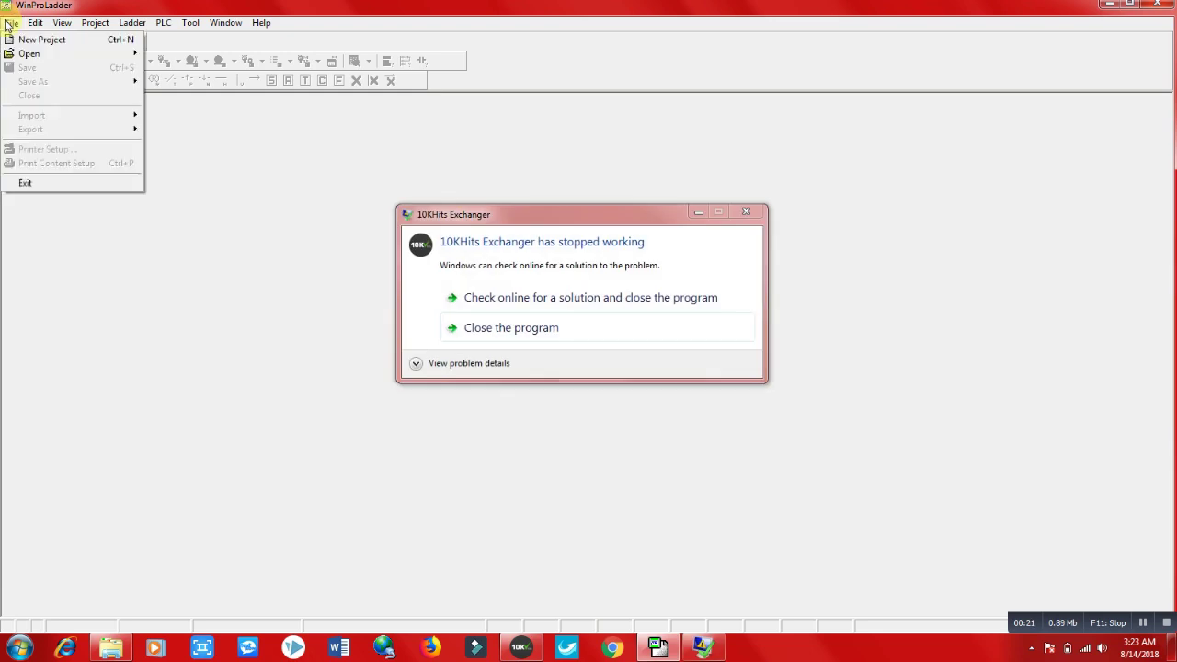
{"action": "left_click", "coordinate": [321, 255]}
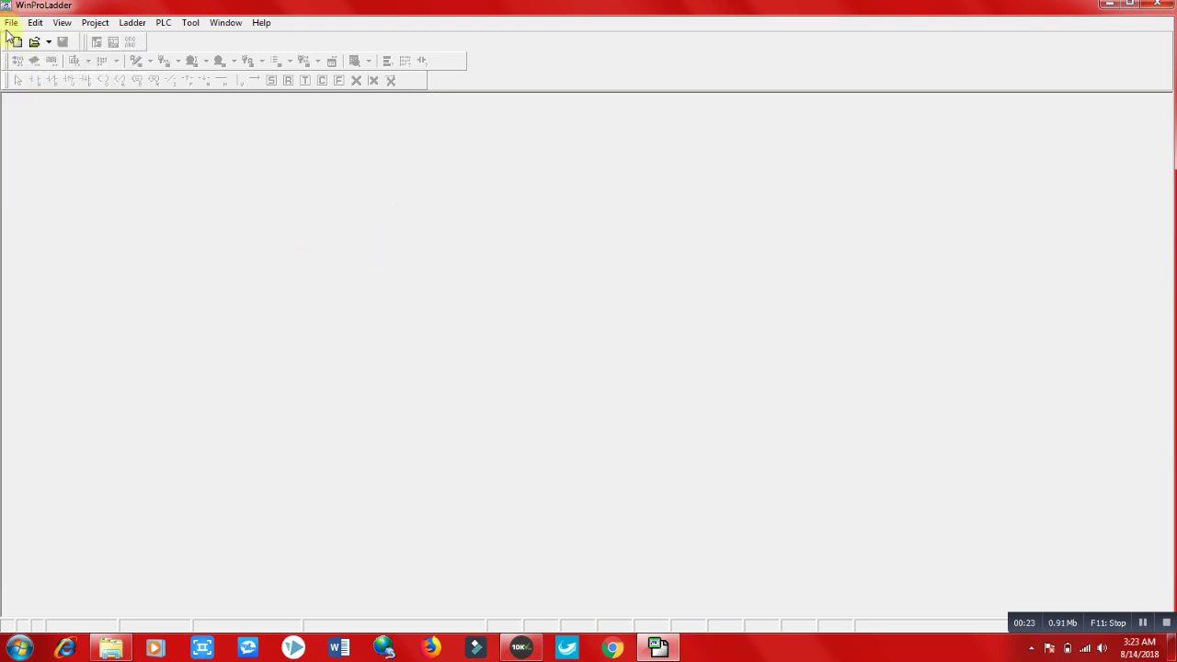
{"action": "left_click", "coordinate": [11, 22]}
{"action": "left_click", "coordinate": [37, 40]}
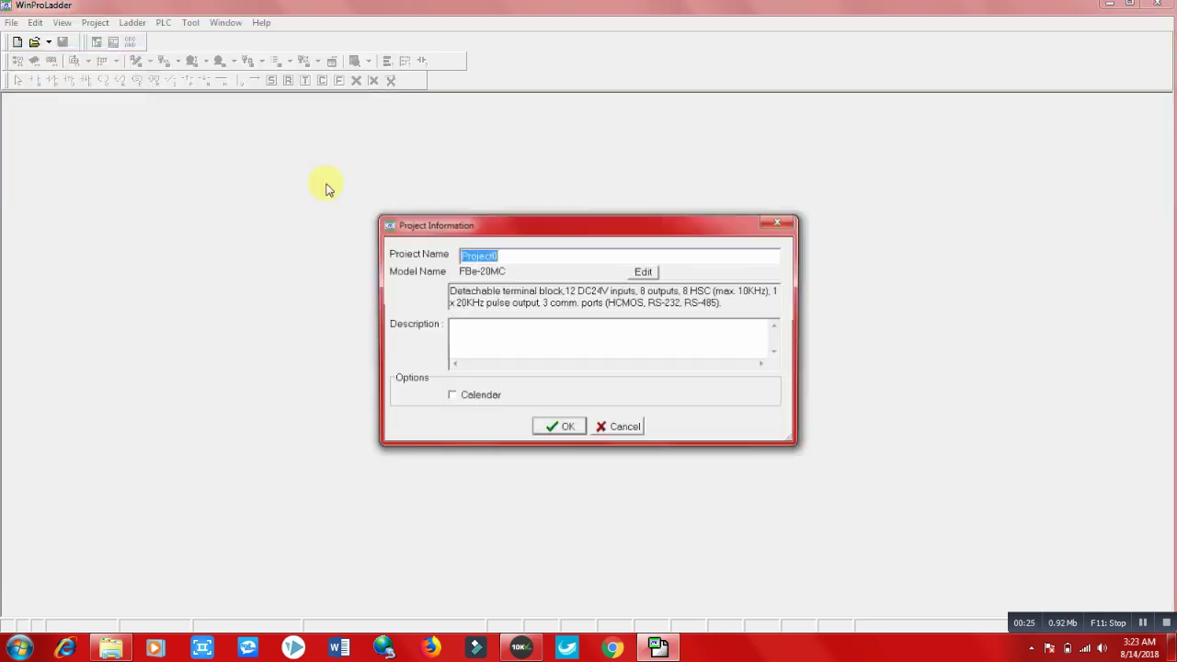
Step: Set the PLC model to FBs-14MA (Series FBs-, 14 points, MA) and confirm the project
{"action": "left_click", "coordinate": [645, 273]}
{"action": "left_click", "coordinate": [540, 332]}
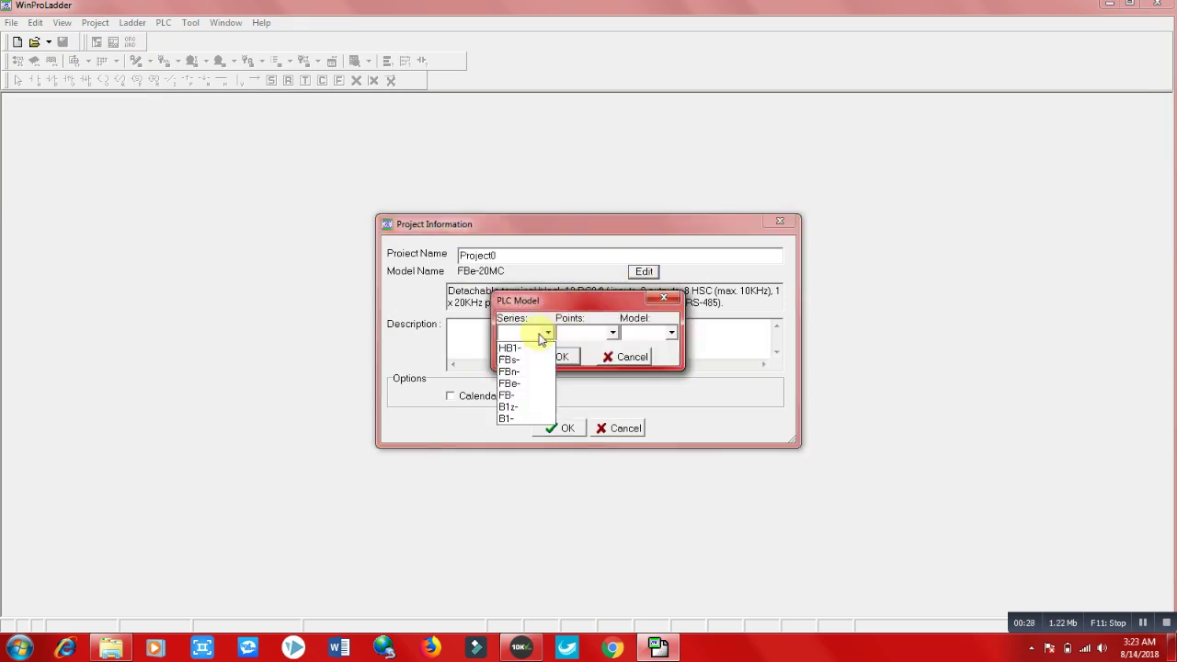
{"action": "left_click", "coordinate": [538, 360]}
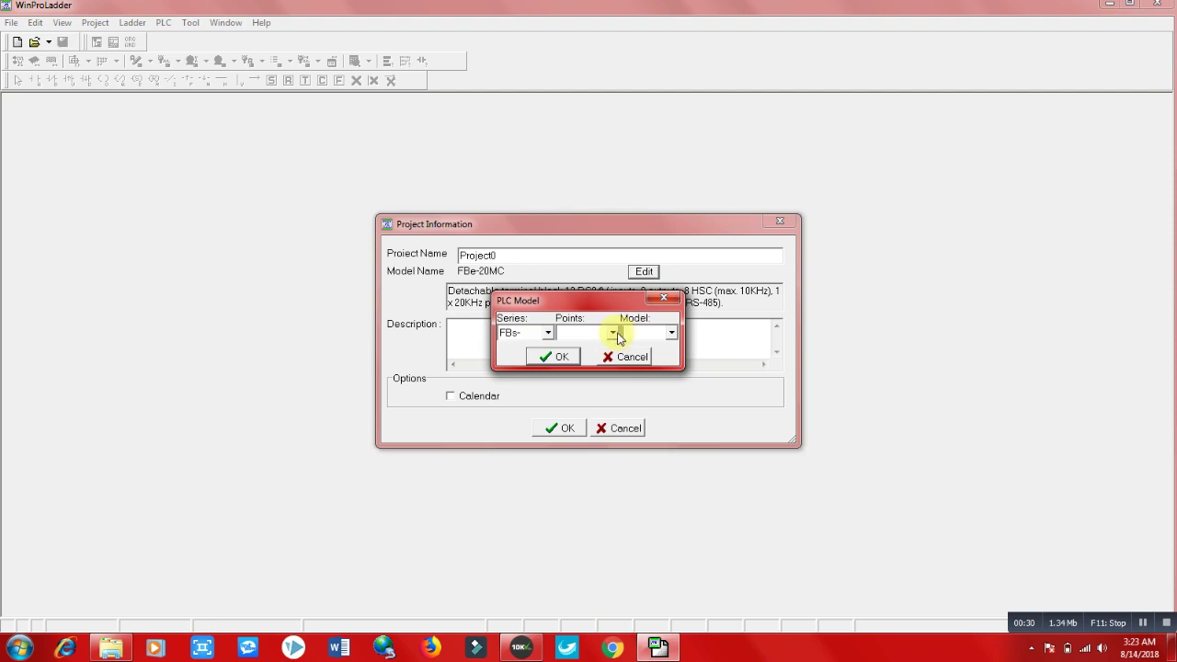
{"action": "left_click", "coordinate": [611, 332]}
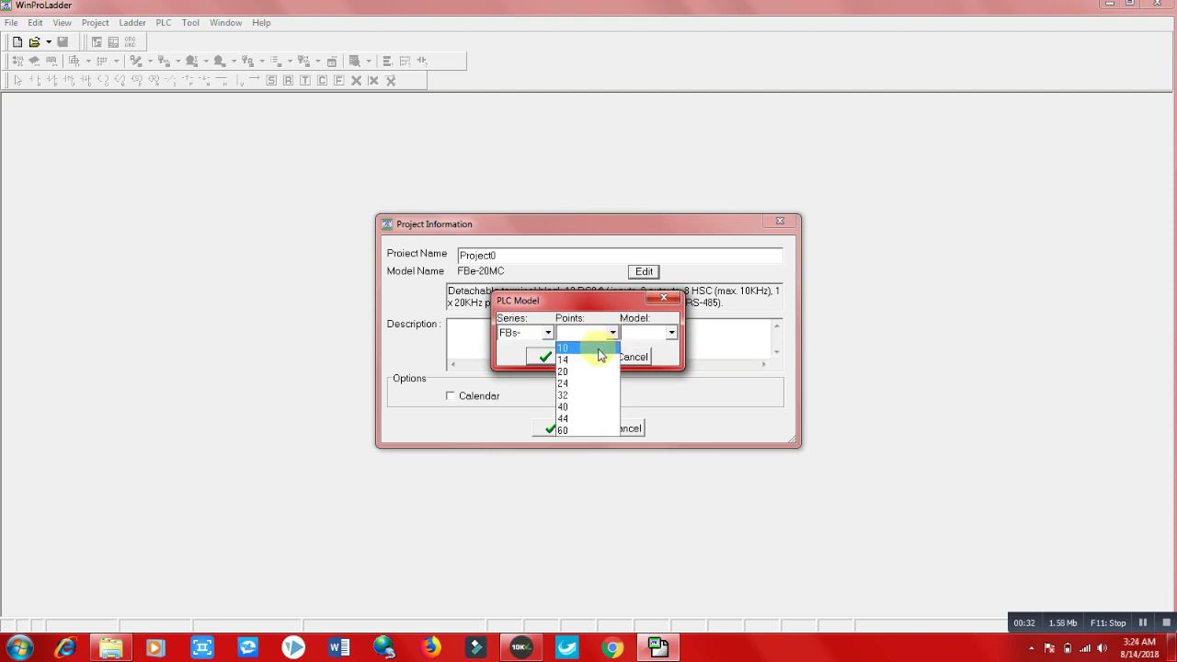
{"action": "left_click", "coordinate": [594, 360]}
{"action": "left_click", "coordinate": [671, 333]}
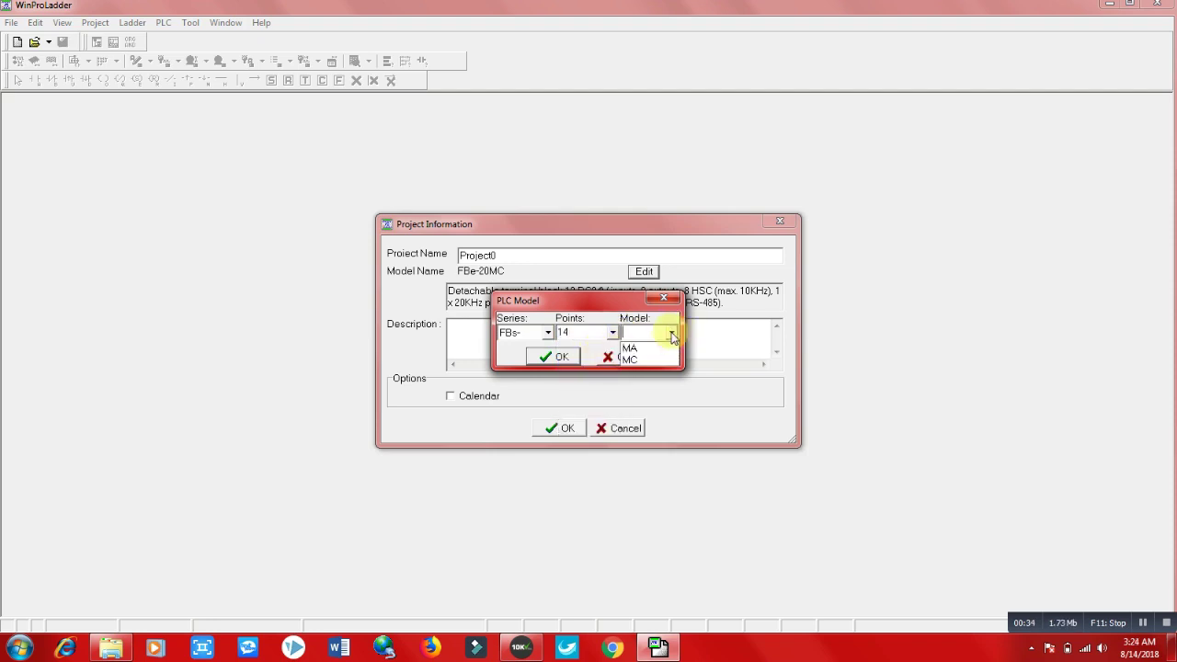
{"action": "left_click", "coordinate": [630, 348]}
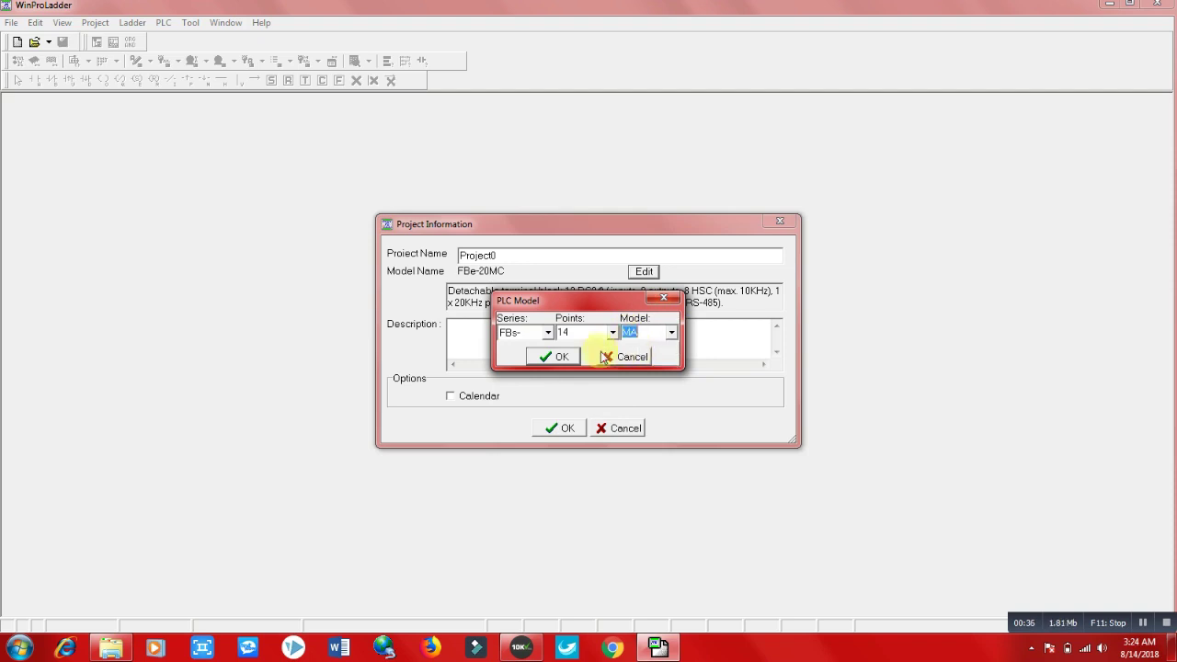
{"action": "left_click", "coordinate": [559, 357]}
{"action": "left_click", "coordinate": [561, 428]}
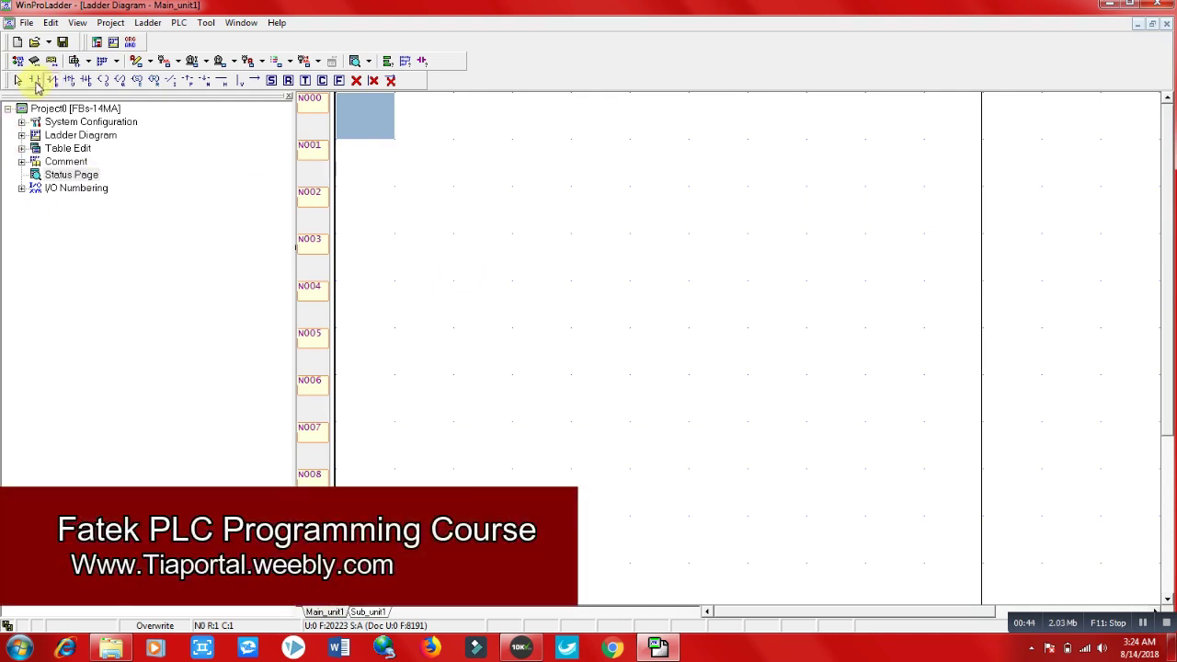
Step: Place an X0 normally-open contact and a Y0 output coil on rung N000, then move to N001
{"action": "left_click", "coordinate": [355, 122]}
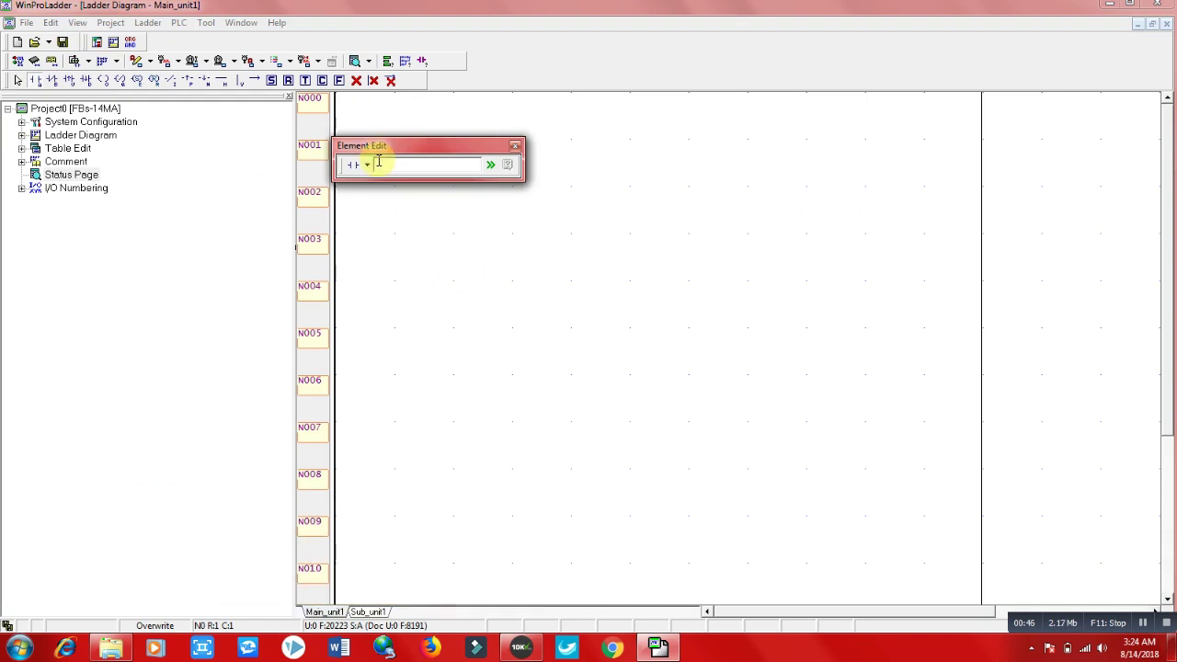
{"action": "type", "text": "x0"}
{"action": "key", "text": "Return"}
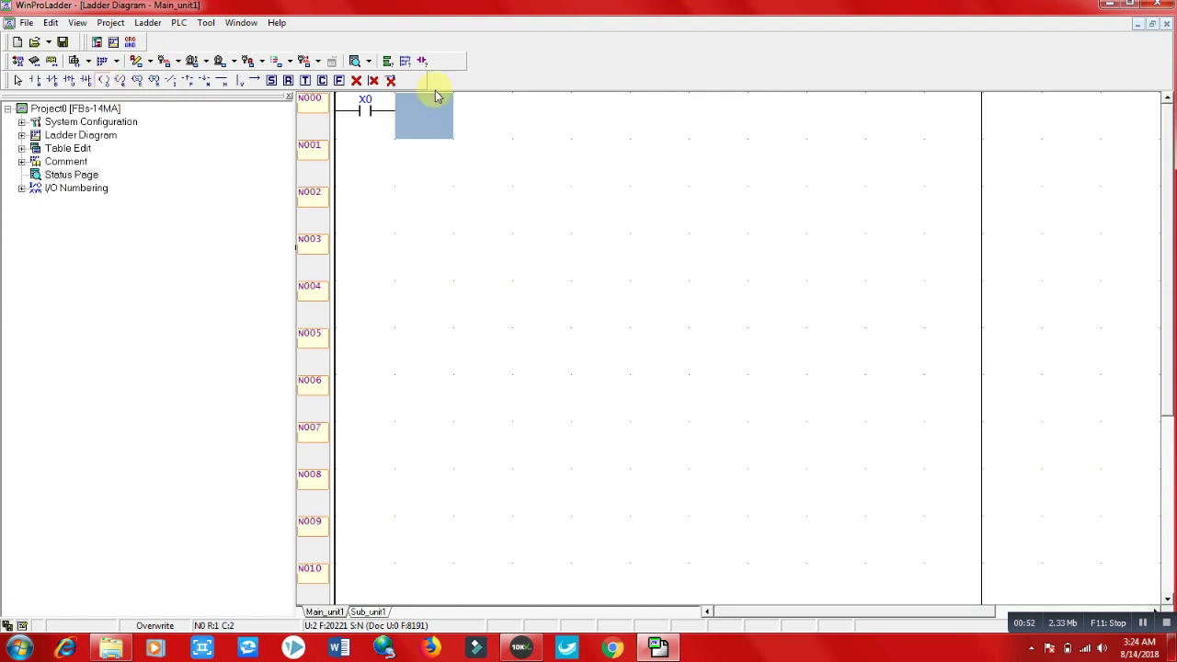
{"action": "type", "text": "y"}
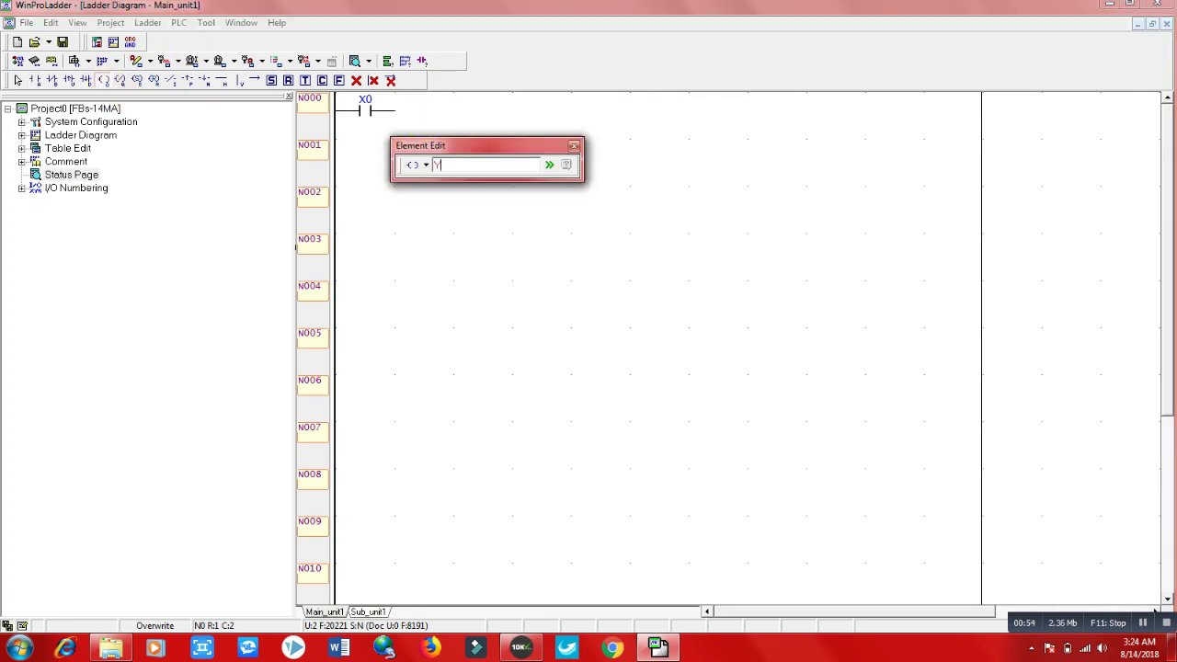
{"action": "type", "text": "0"}
{"action": "key", "text": "Return"}
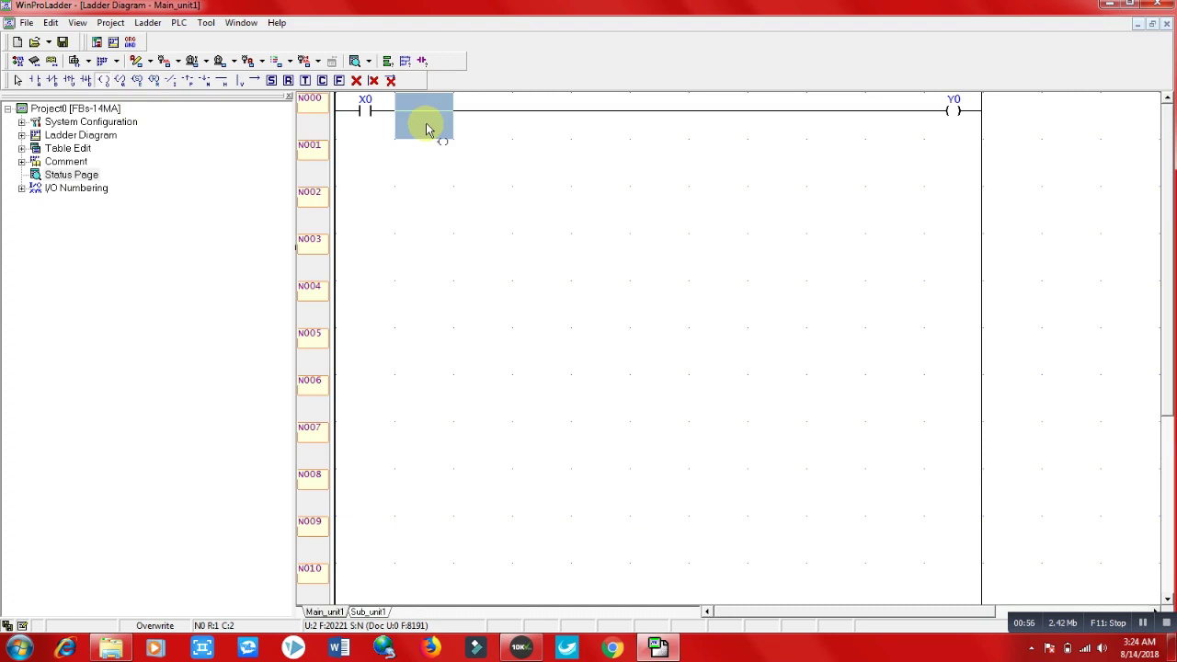
{"action": "key", "text": "Return"}
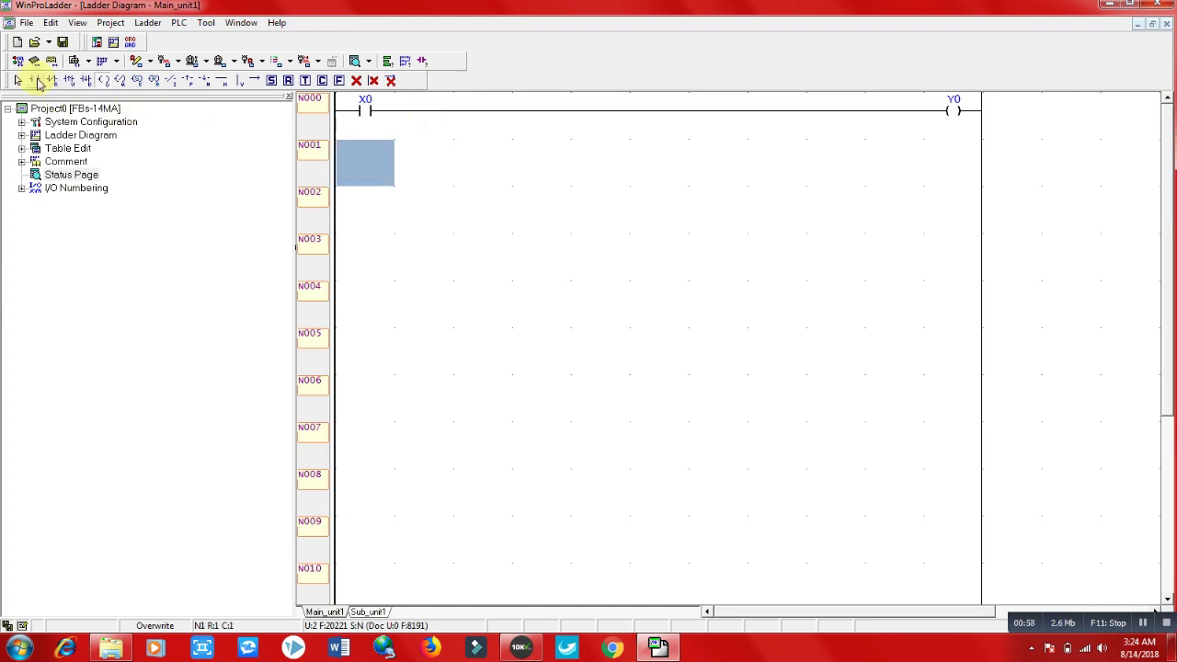
Step: Place normally-open contacts X1 at rung N001 and X2 at rung N002, returning beside X1
{"action": "left_click", "coordinate": [37, 81]}
{"action": "left_click", "coordinate": [360, 174]}
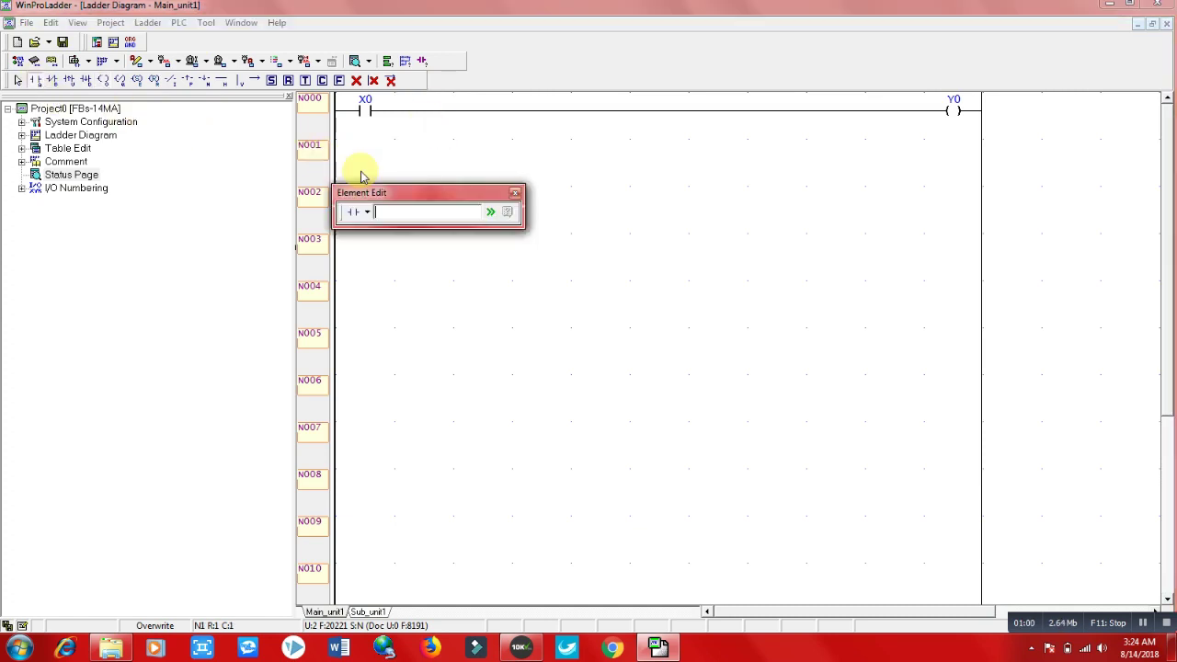
{"action": "type", "text": "X1"}
{"action": "key", "text": "Return"}
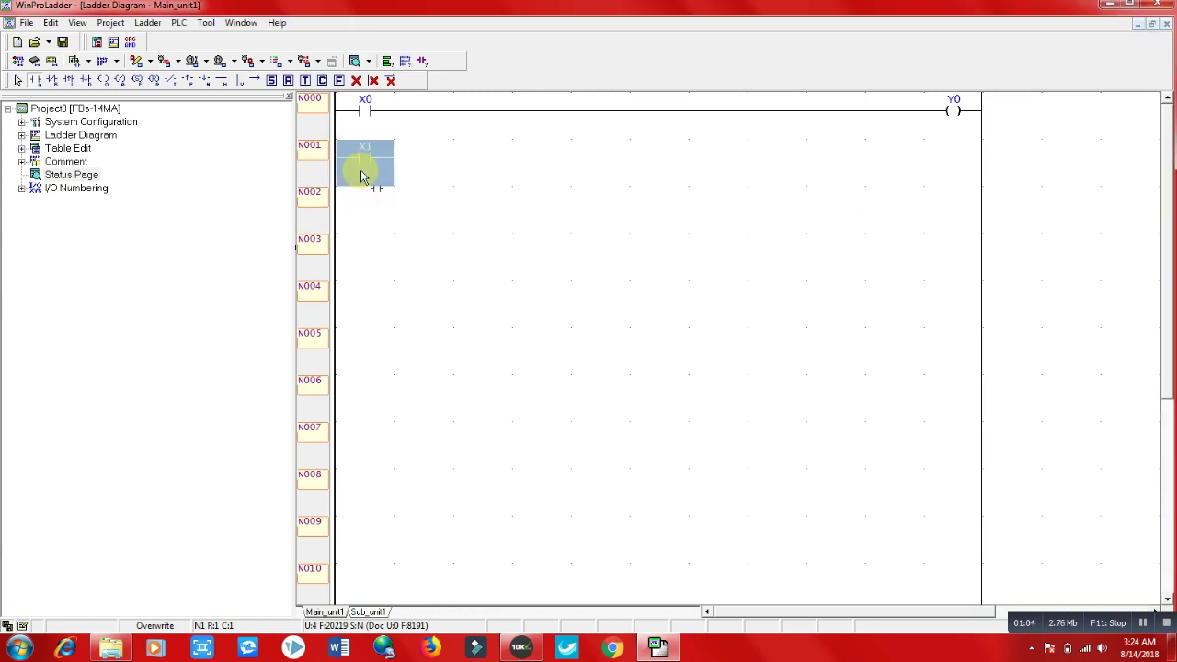
{"action": "left_click", "coordinate": [368, 209]}
{"action": "type", "text": "X"}
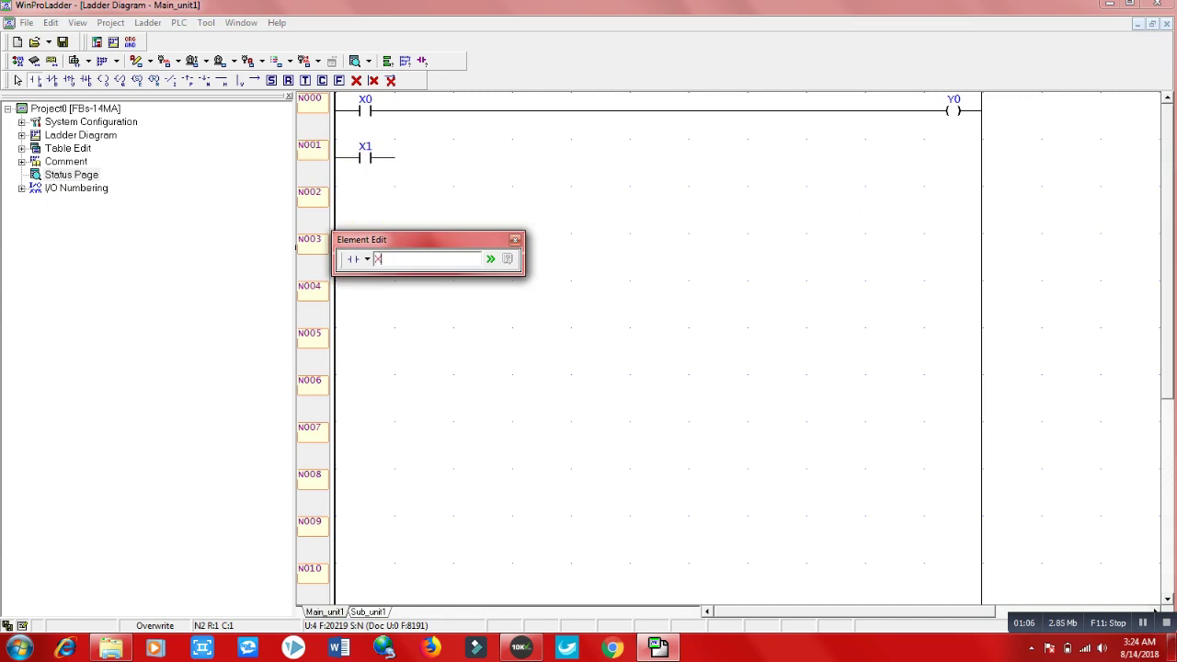
{"action": "type", "text": "2"}
{"action": "key", "text": "Return"}
{"action": "key", "text": "Up"}
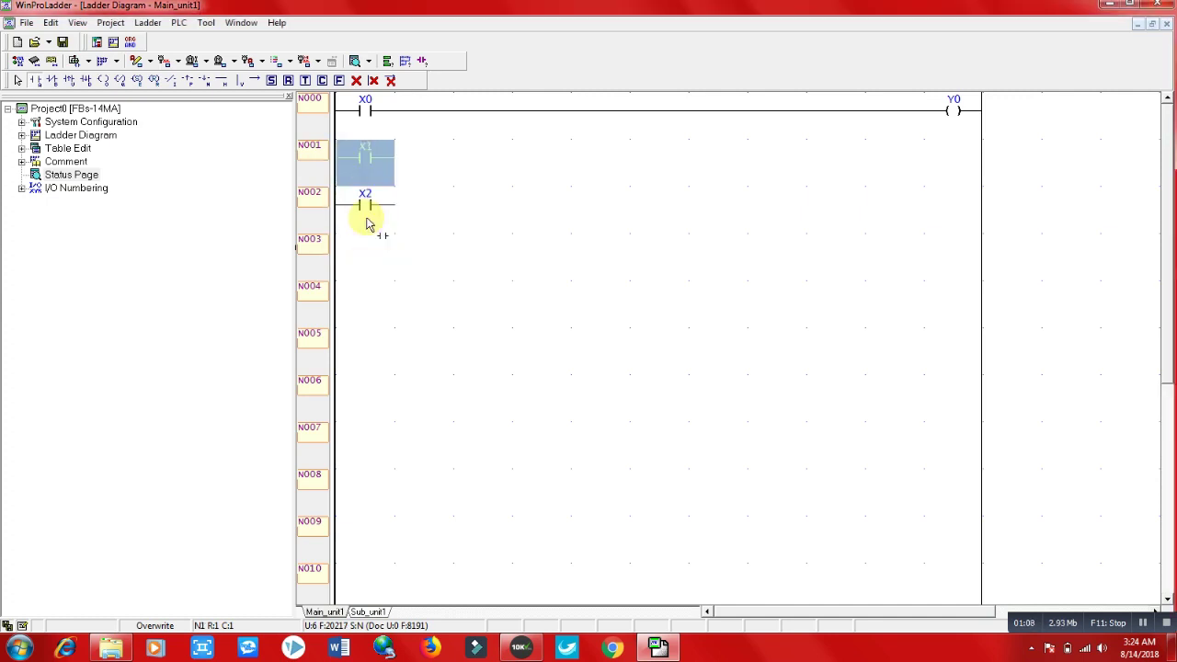
{"action": "key", "text": "Right"}
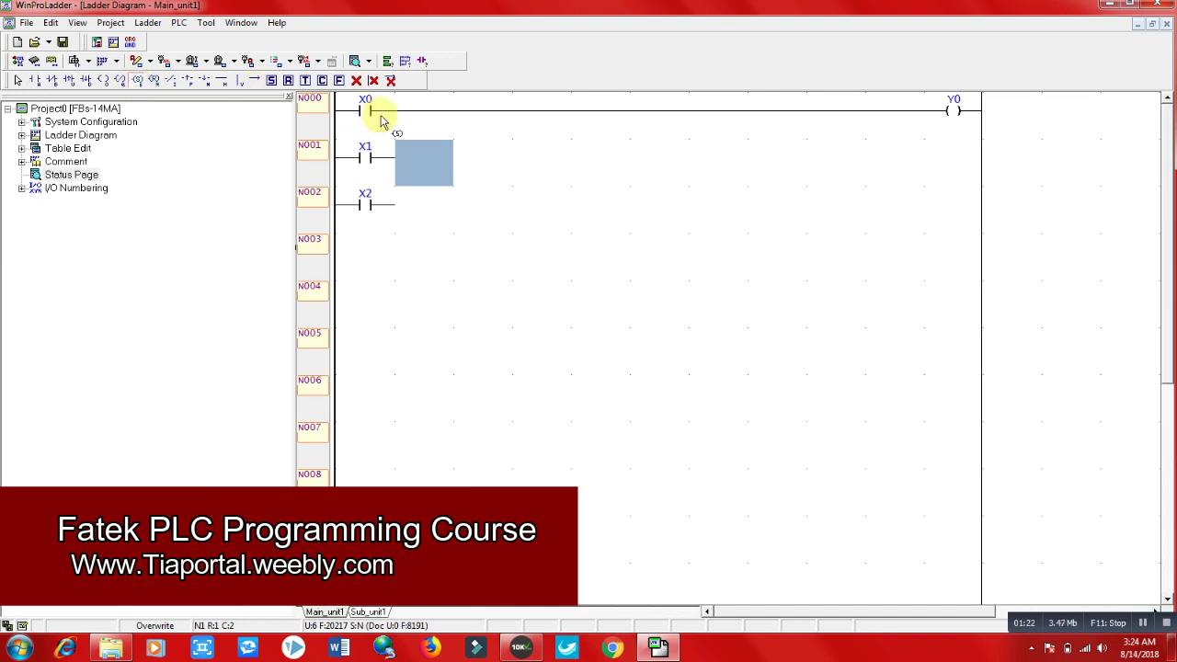
Step: Add a Set coil on Y1 to rung N001 after contact X1
{"action": "left_click", "coordinate": [425, 173]}
{"action": "type", "text": "Y1"}
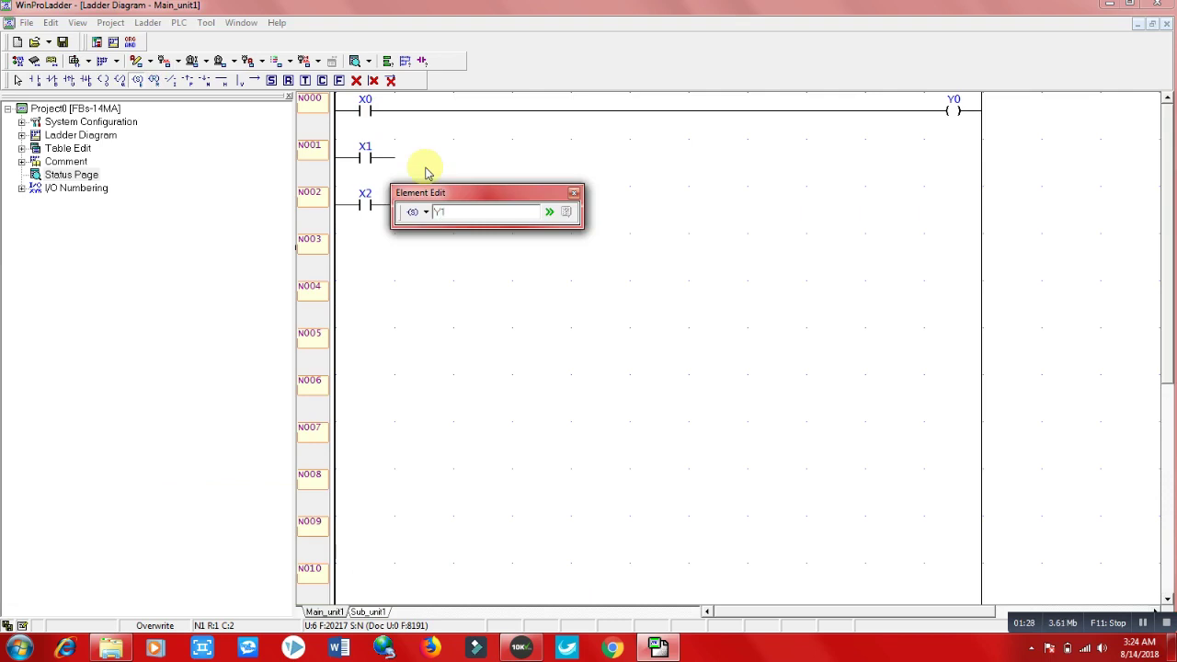
{"action": "key", "text": "Return"}
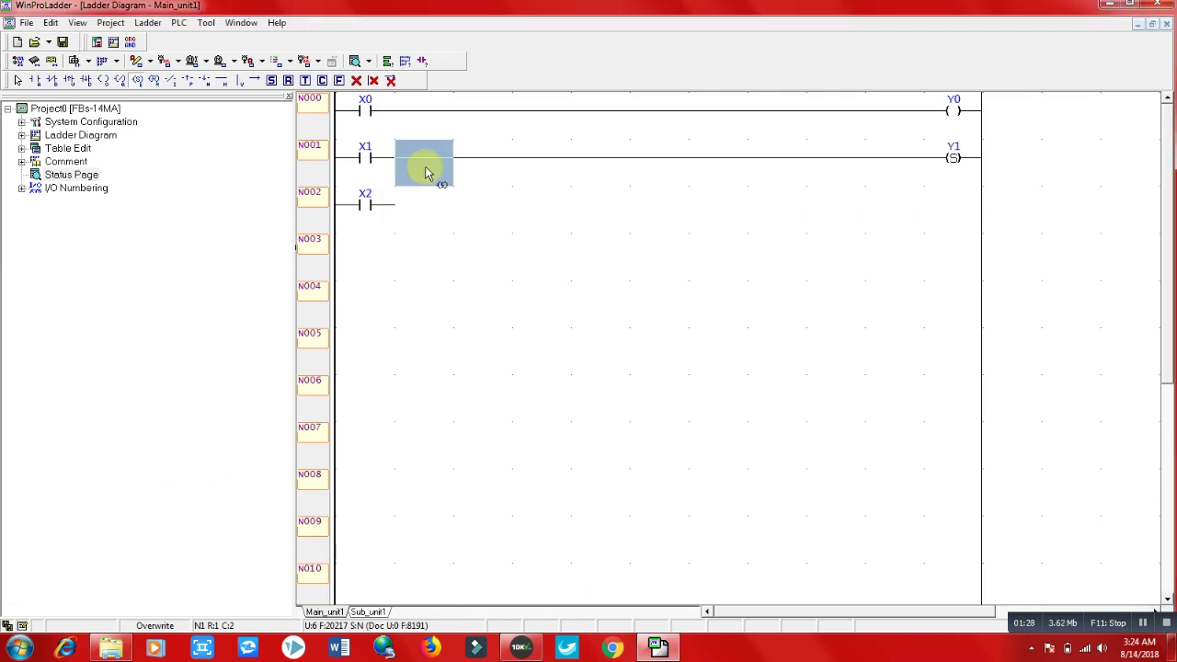
{"action": "key", "text": "Down"}
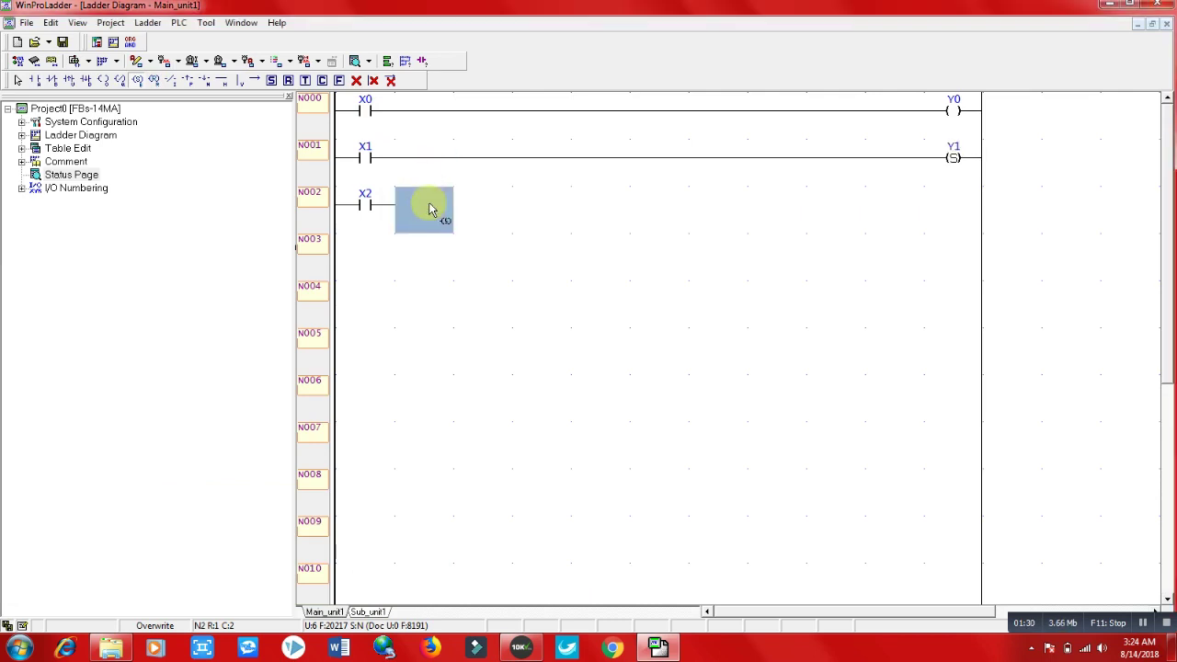
Step: Add a Reset coil on Y1 to rung N002 after contact X2
{"action": "left_click", "coordinate": [429, 203]}
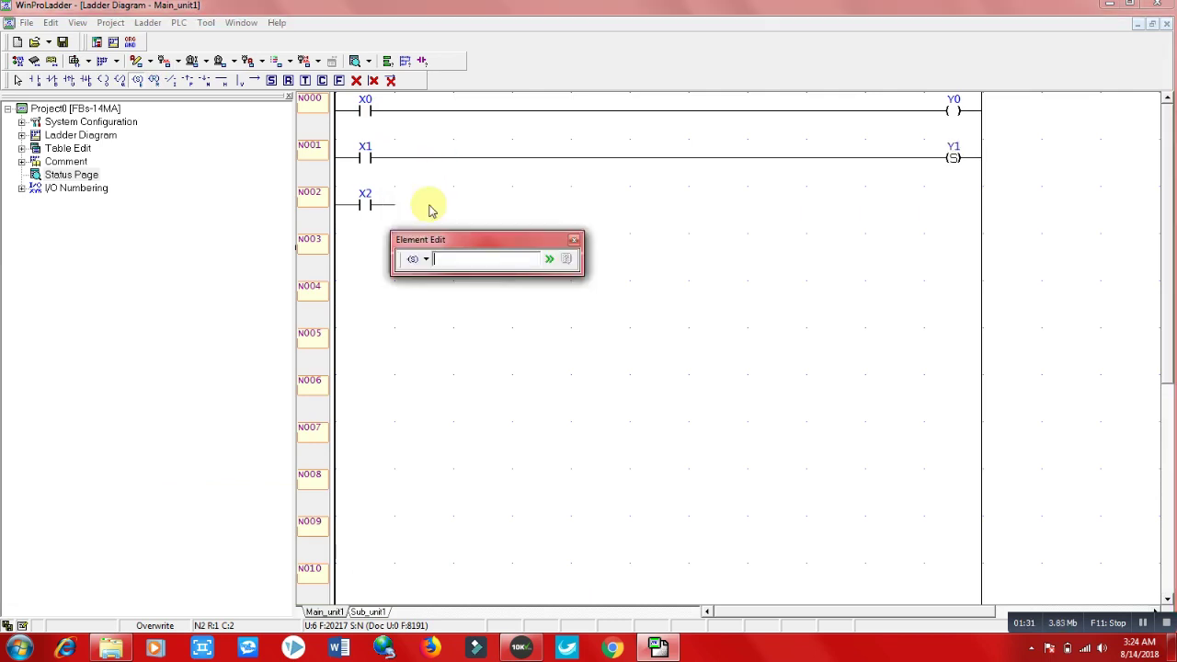
{"action": "left_click", "coordinate": [574, 240]}
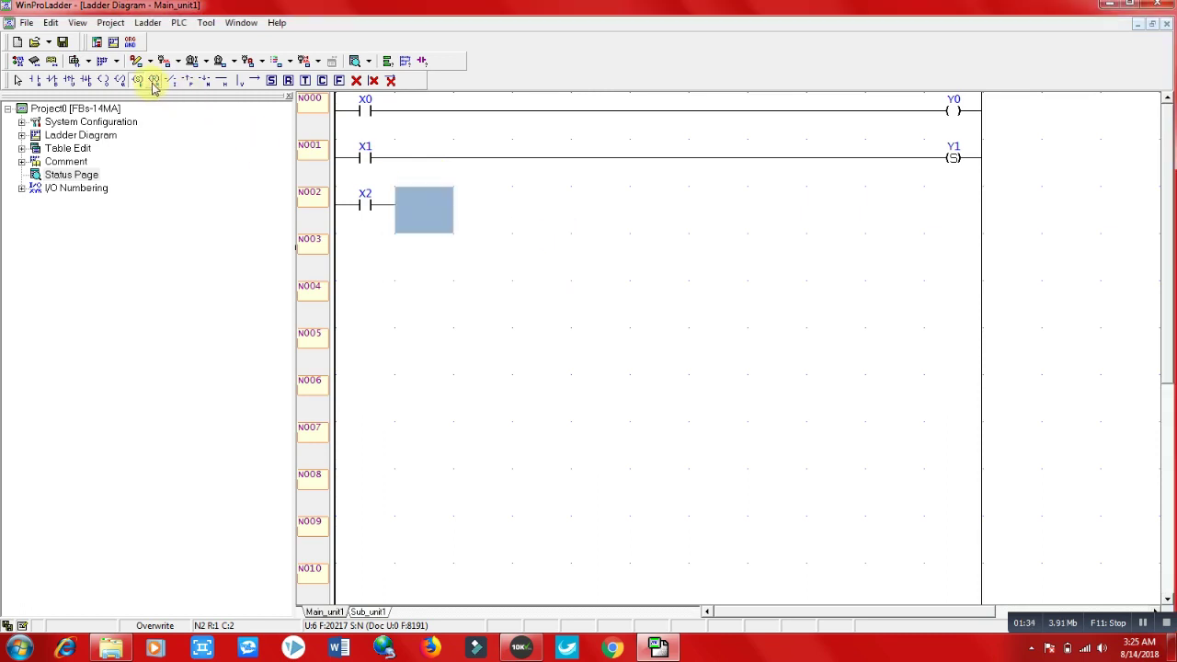
{"action": "left_click", "coordinate": [415, 211]}
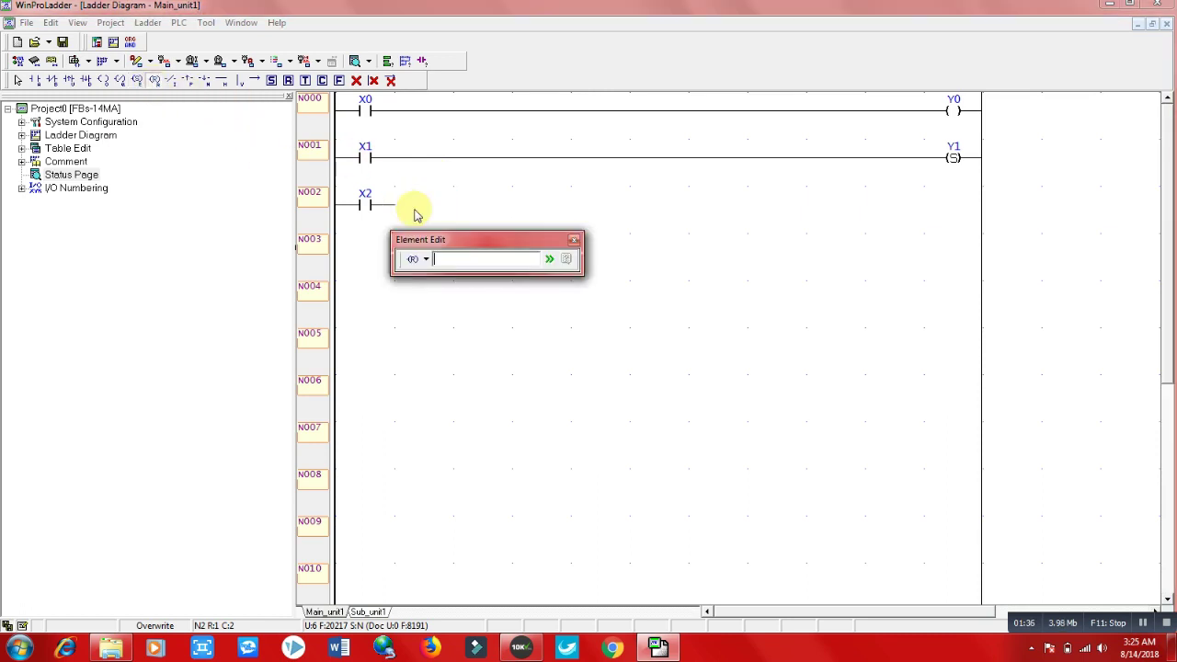
{"action": "type", "text": "Y"}
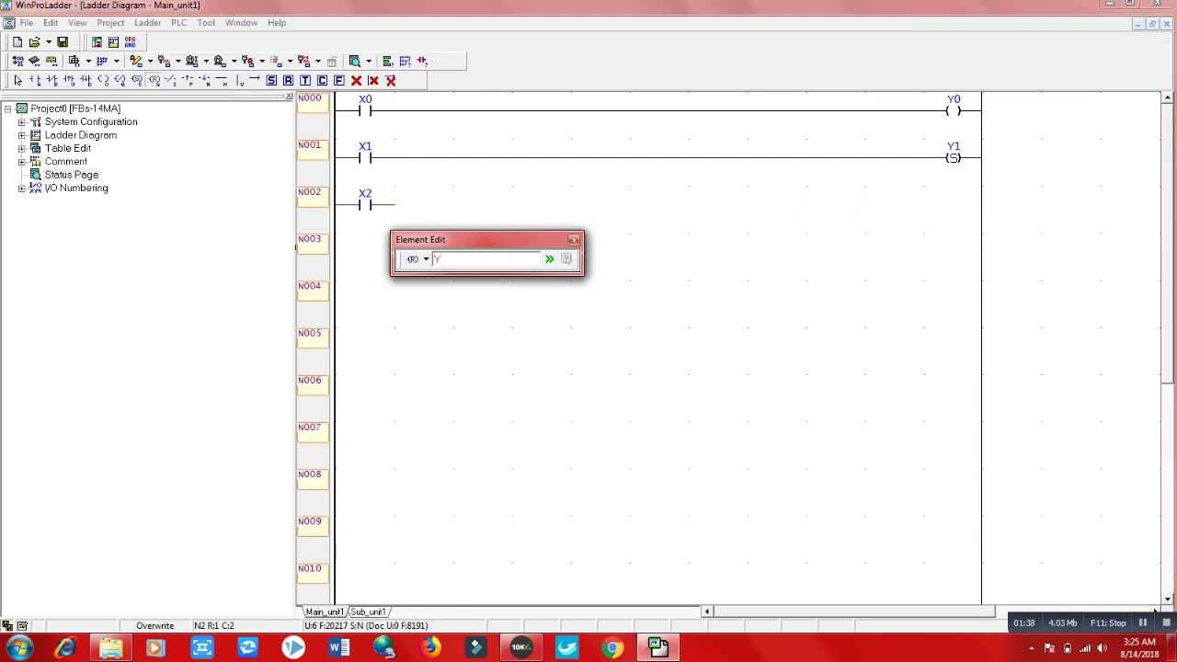
{"action": "type", "text": "1"}
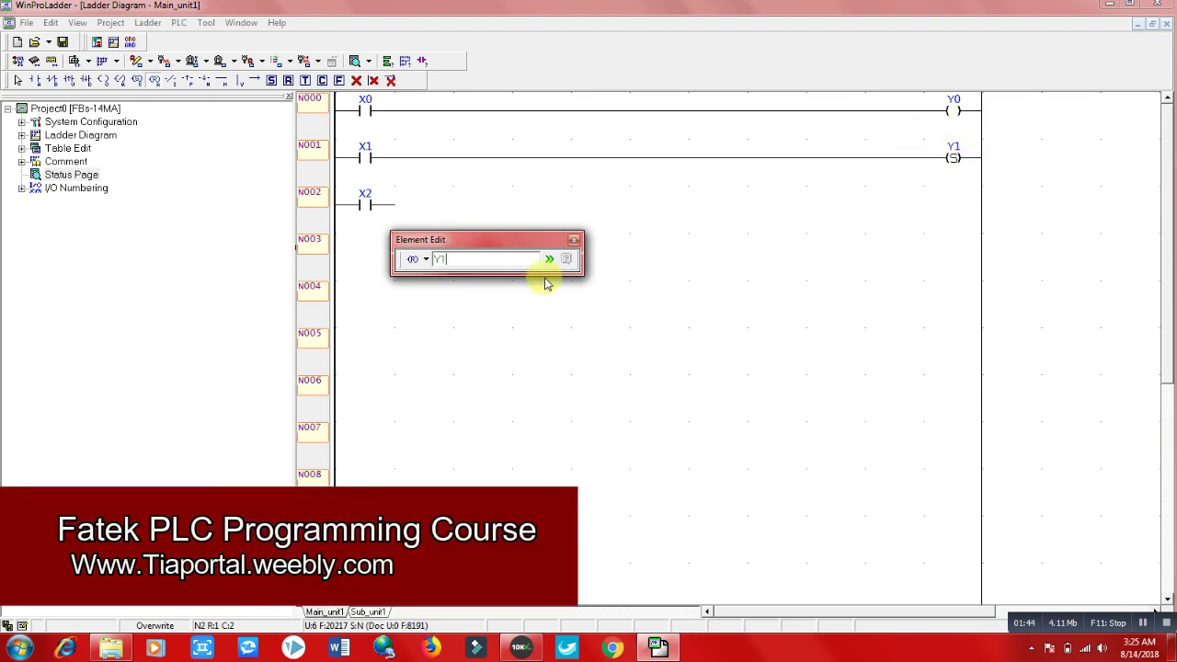
{"action": "key", "text": "Return"}
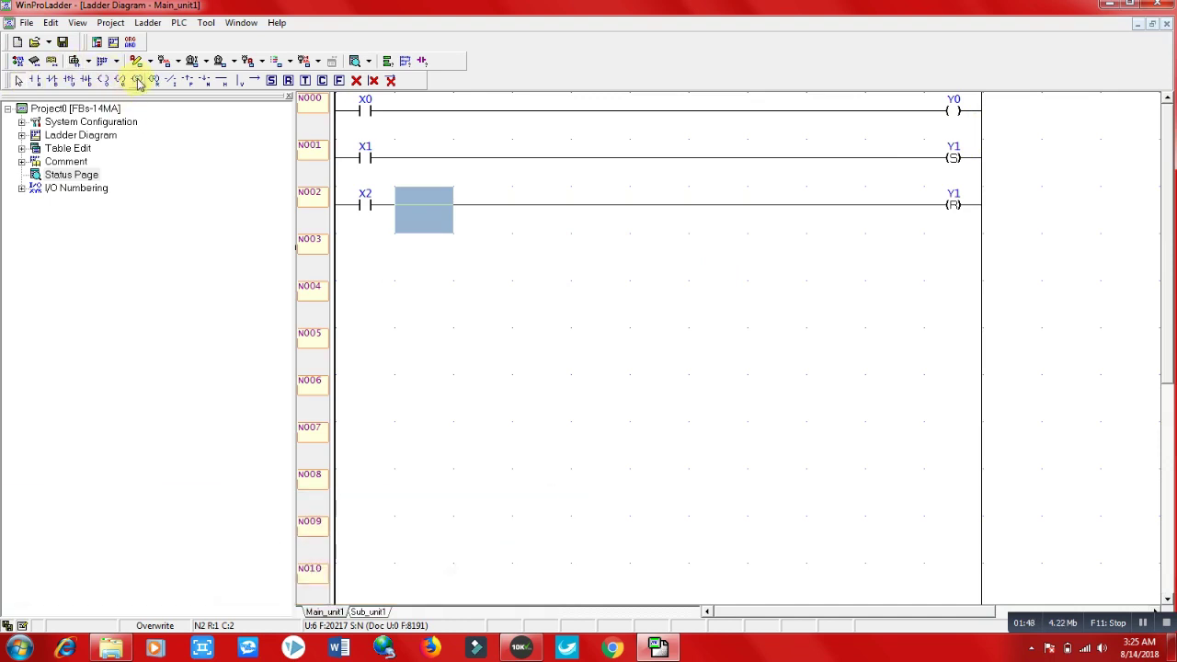
{"action": "left_click", "coordinate": [450, 262]}
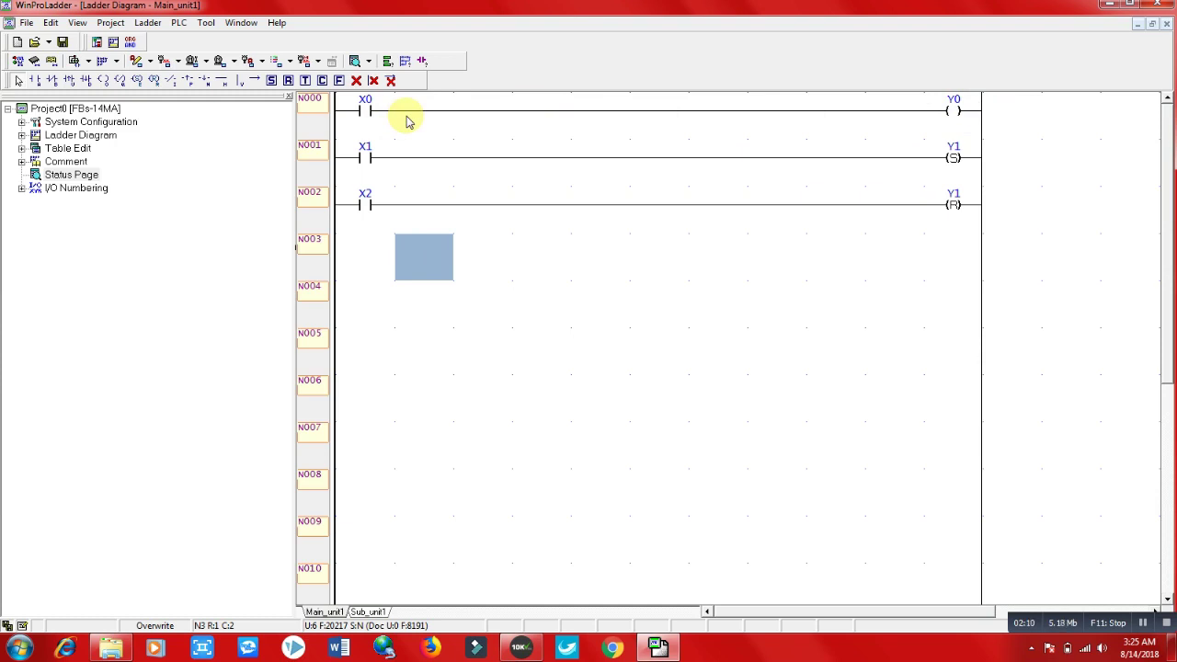
{"action": "left_click", "coordinate": [368, 112]}
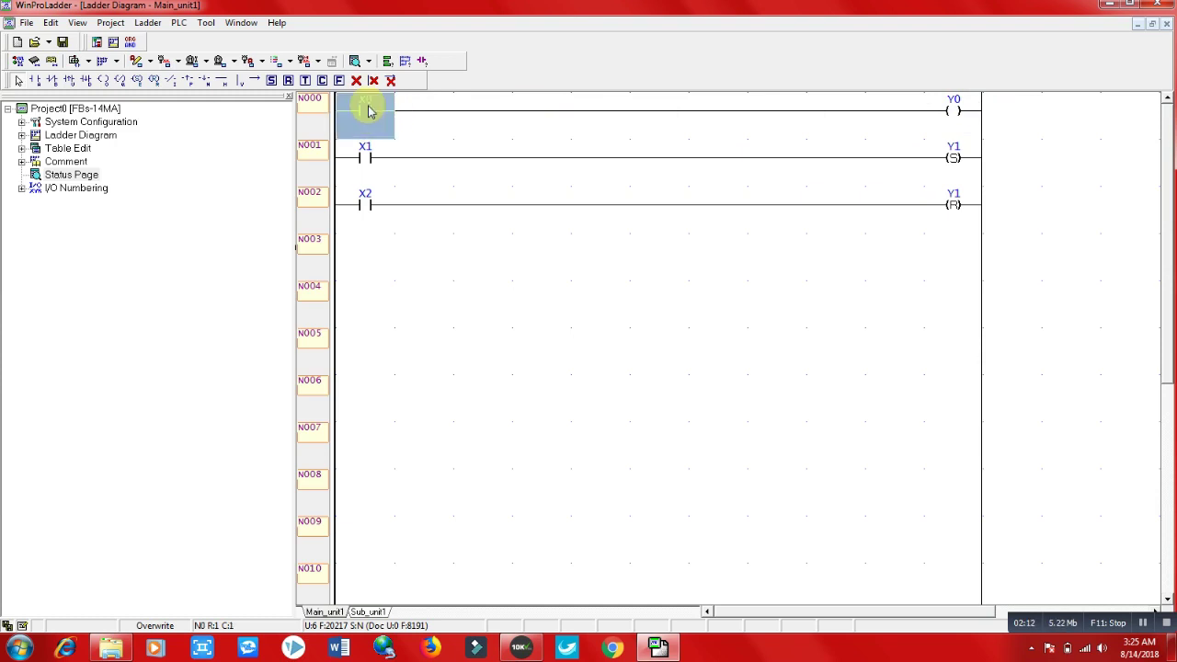
{"action": "left_click", "coordinate": [962, 111]}
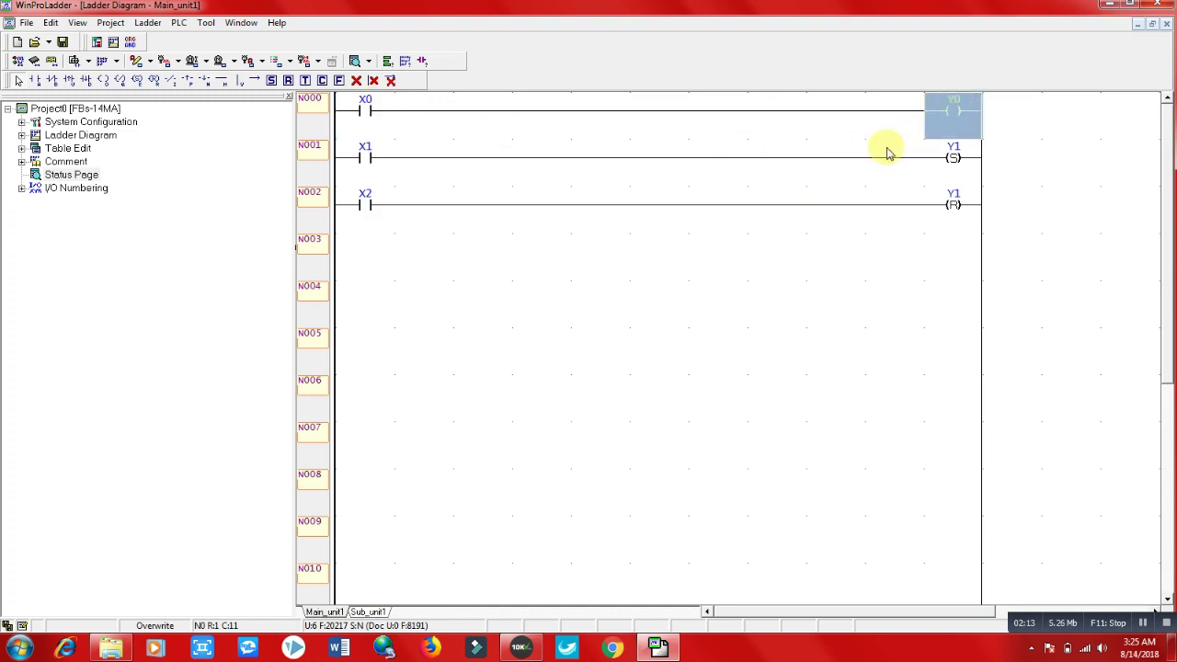
{"action": "left_click", "coordinate": [773, 304]}
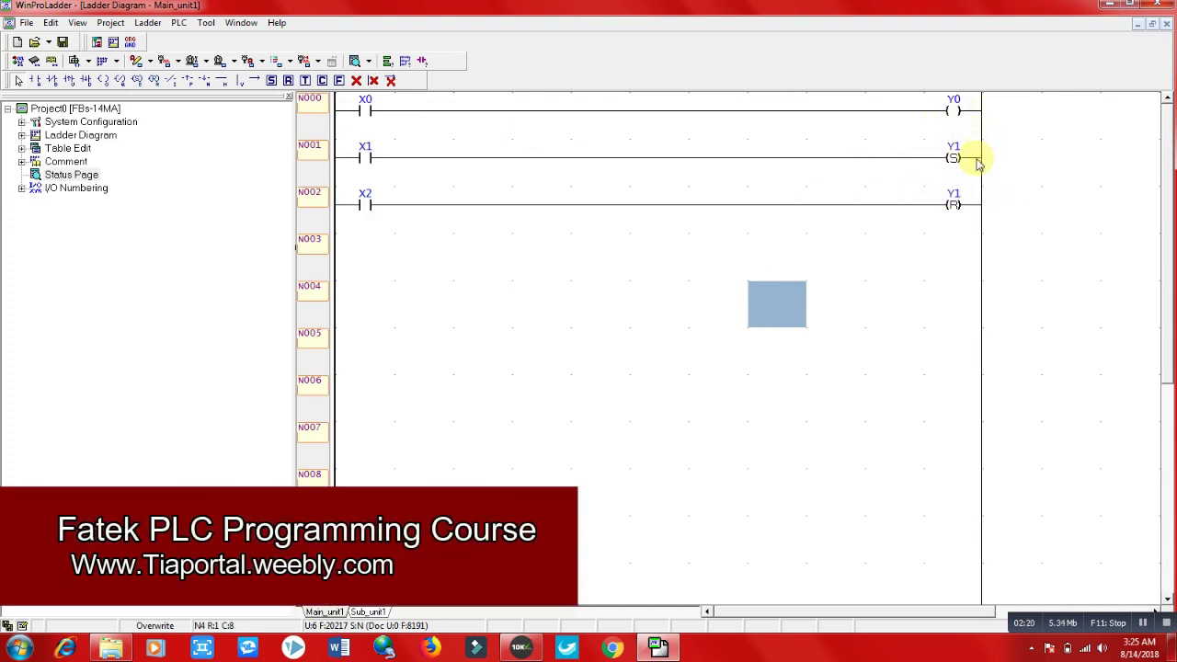
{"action": "left_click", "coordinate": [554, 292]}
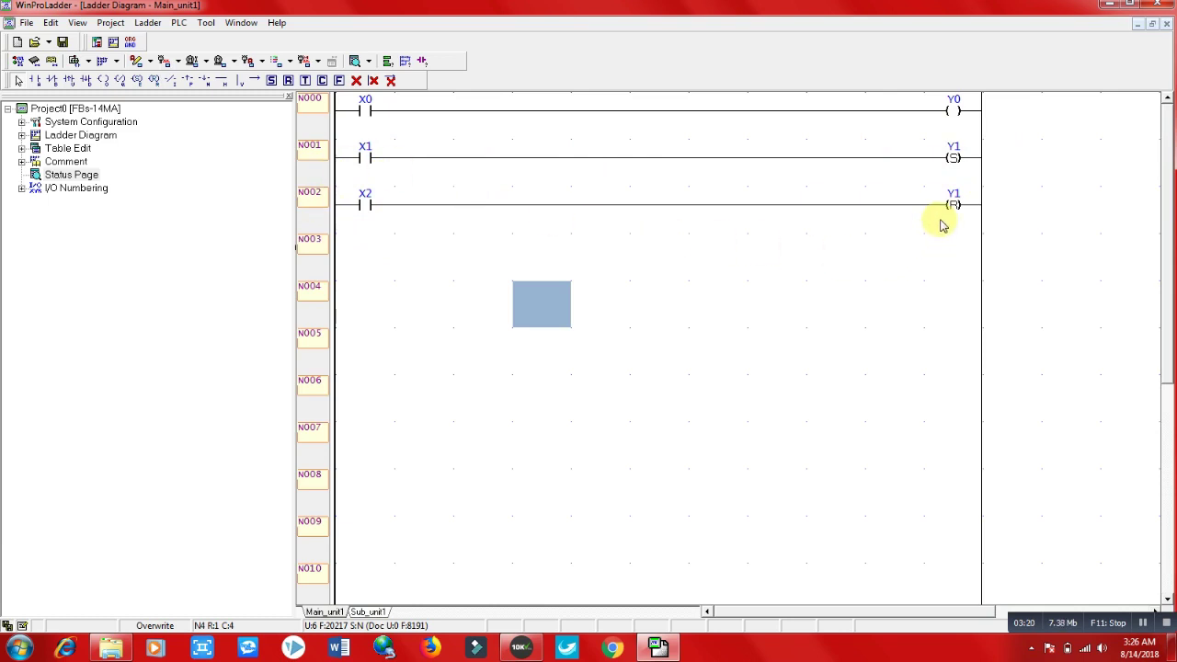
Step: Switch the PLC into Simulation mode
{"action": "left_click", "coordinate": [612, 301]}
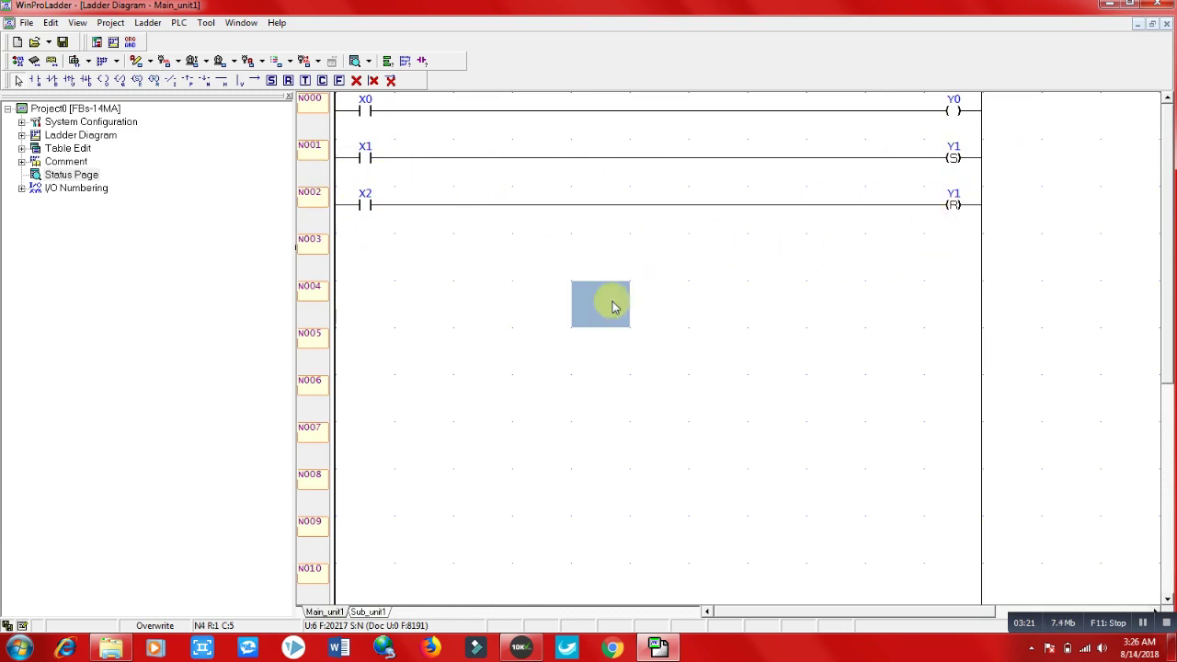
{"action": "left_click", "coordinate": [179, 25]}
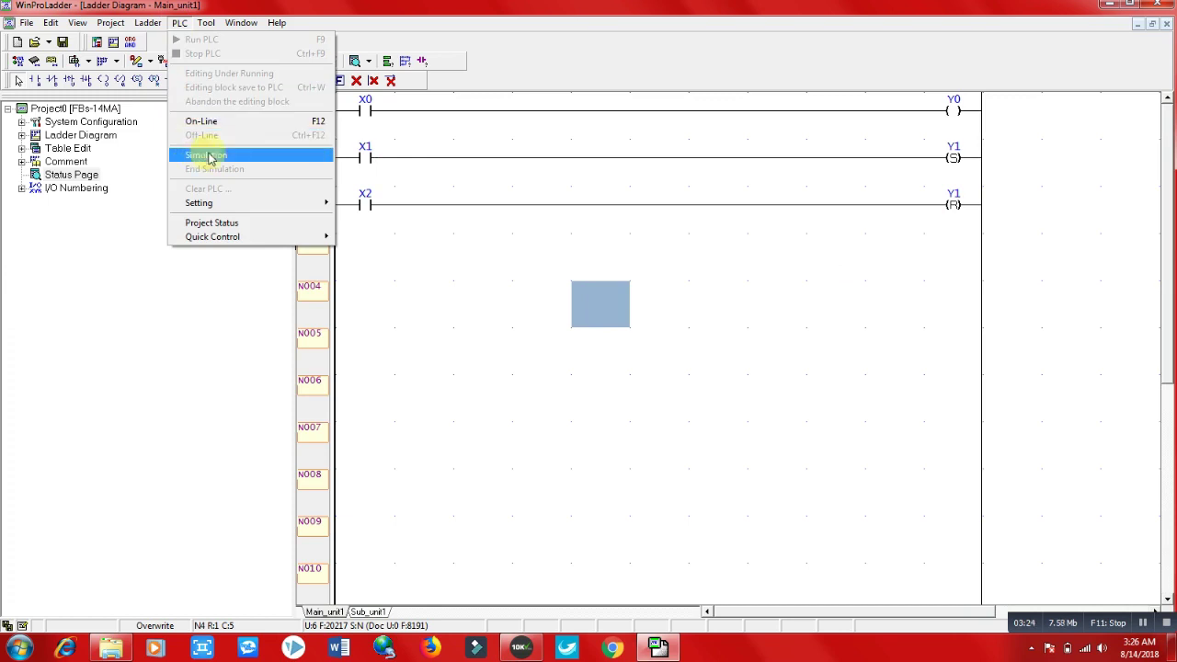
{"action": "left_click", "coordinate": [246, 158]}
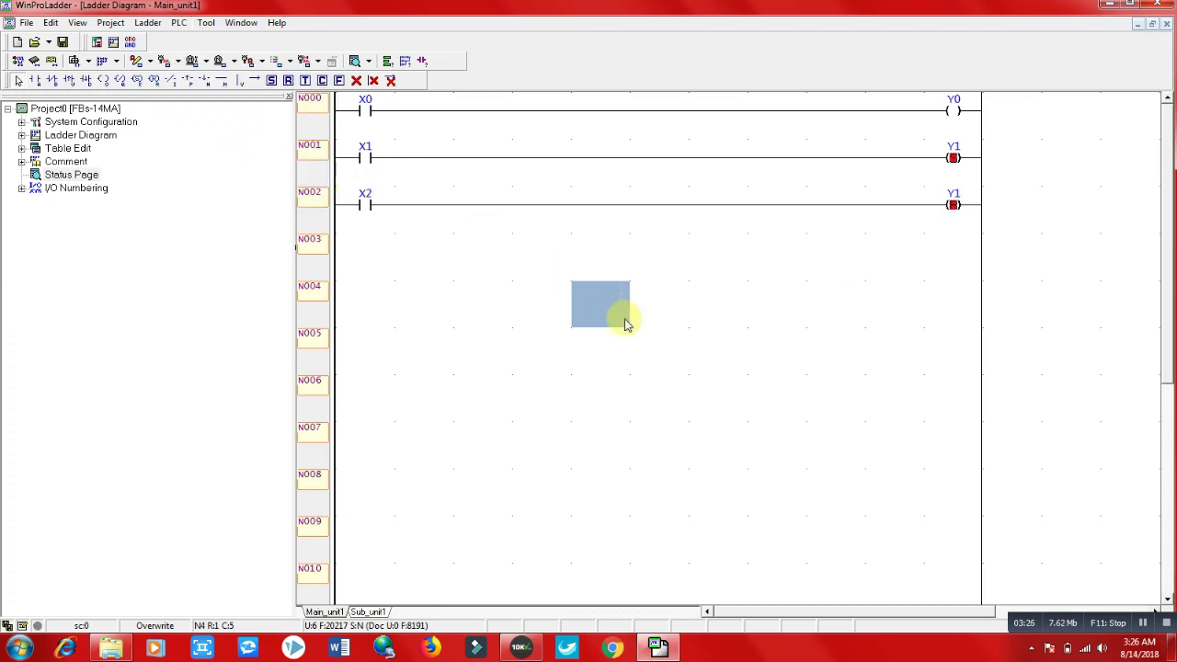
Step: Run the simulated PLC, accept the syntax check and hide the warning pane
{"action": "left_click", "coordinate": [179, 22]}
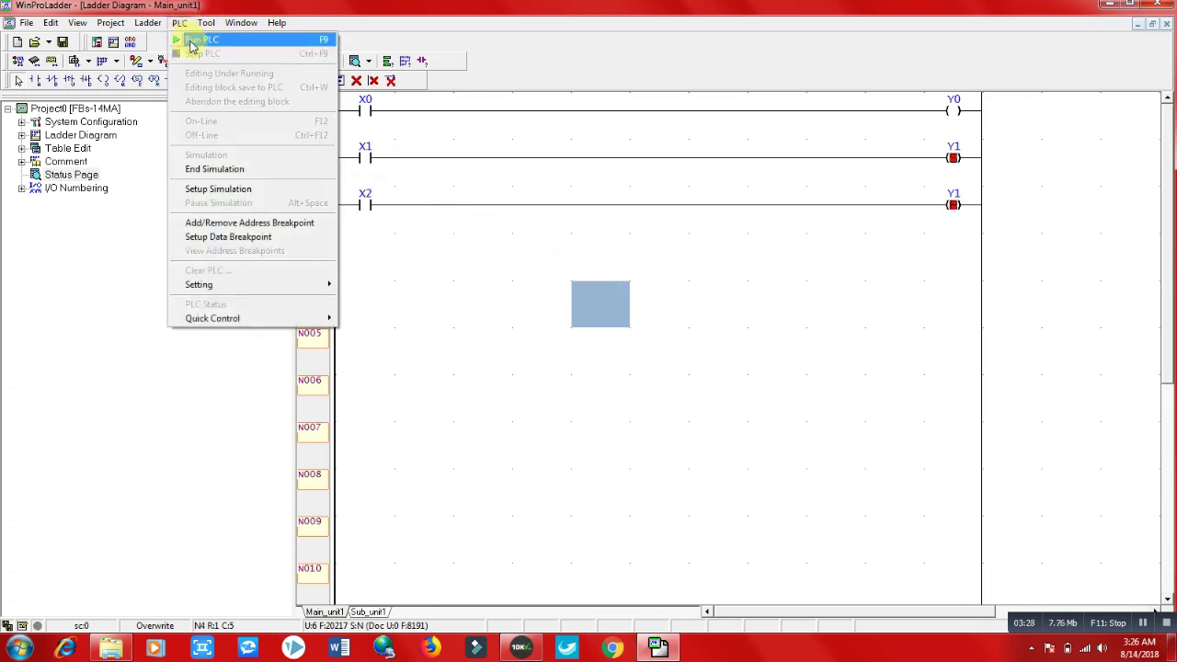
{"action": "left_click", "coordinate": [184, 41]}
{"action": "left_click", "coordinate": [589, 366]}
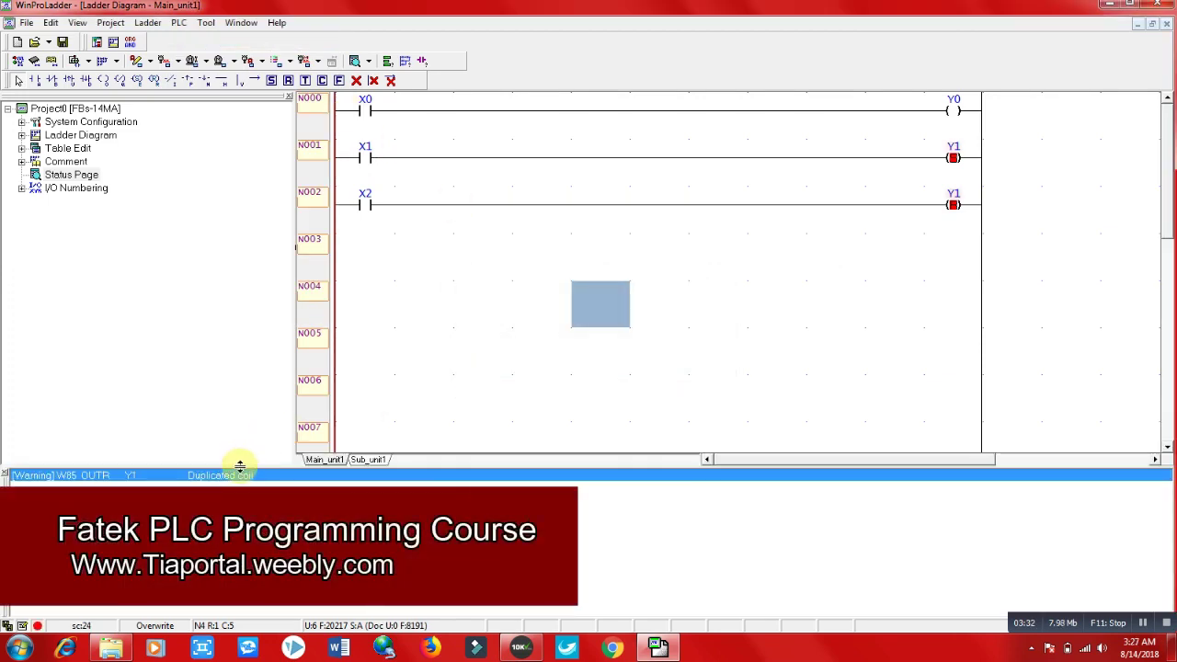
{"action": "left_click_drag", "start_coordinate": [239, 465], "coordinate": [239, 612]}
{"action": "left_click", "coordinate": [777, 399]}
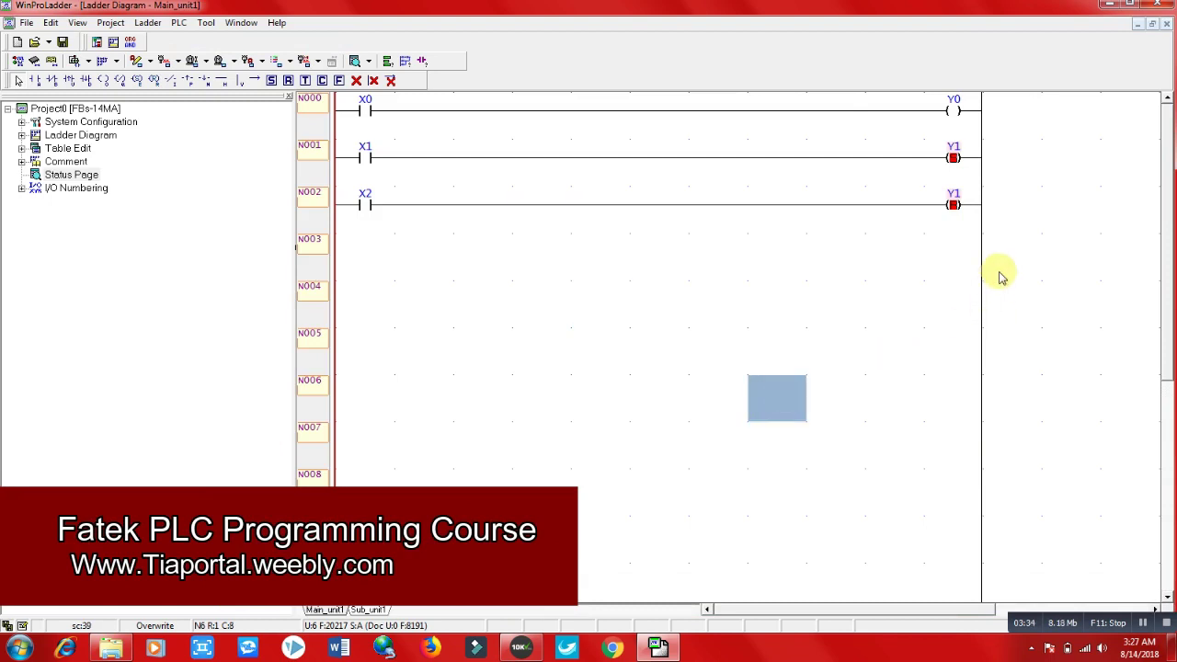
{"action": "left_click", "coordinate": [409, 291]}
Step: Force input X0 ON so Y0 energises
{"action": "right_click", "coordinate": [353, 107]}
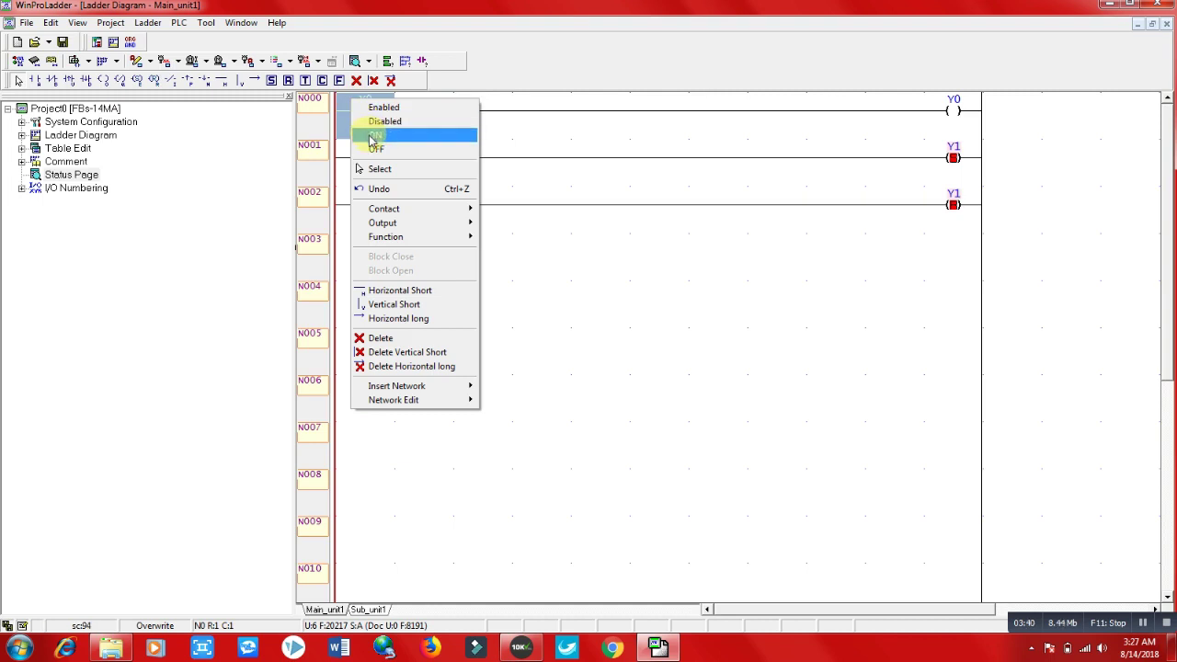
{"action": "left_click", "coordinate": [373, 136]}
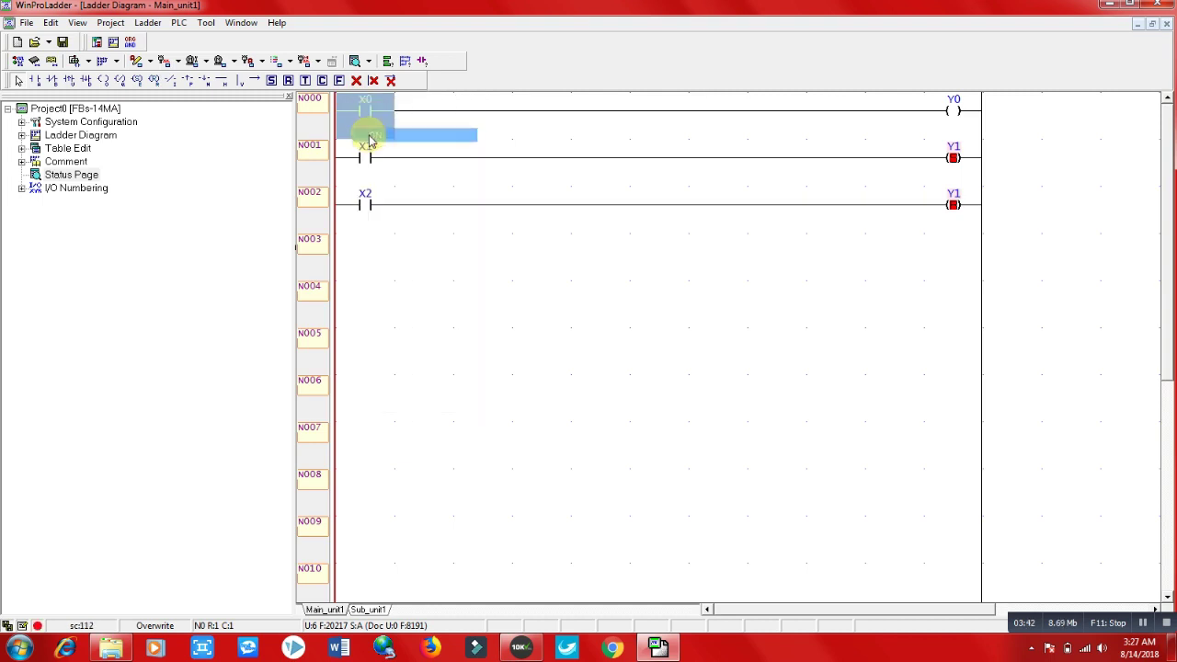
{"action": "left_click", "coordinate": [593, 312]}
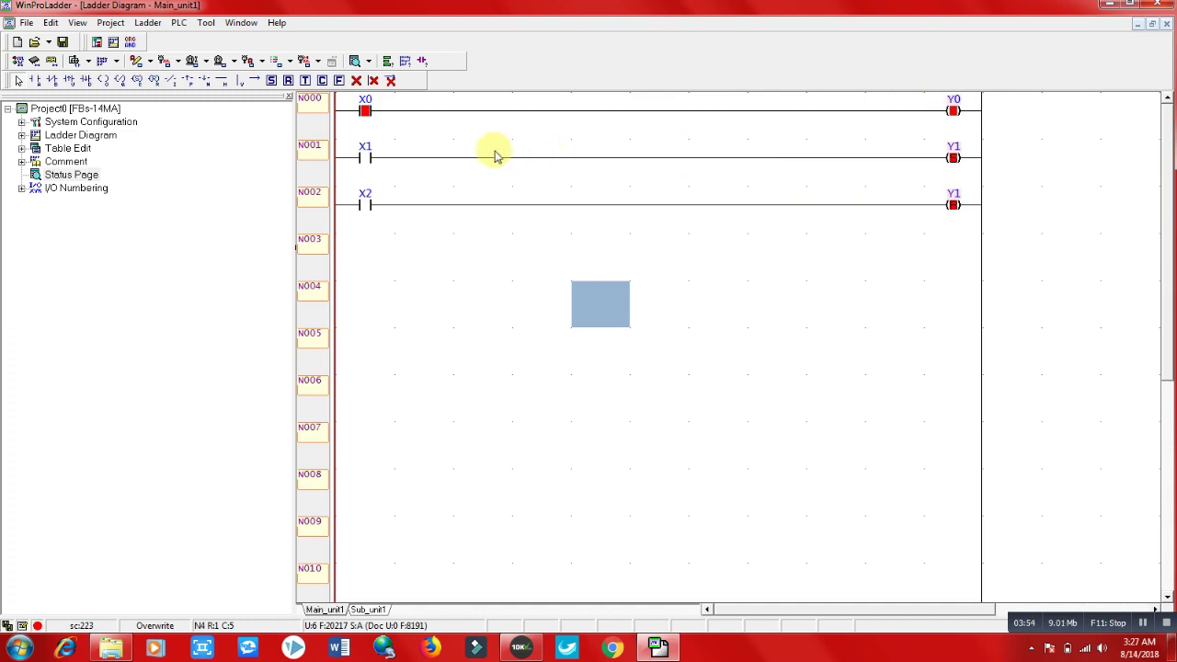
Step: Force input X0 OFF so Y0 de-energises
{"action": "right_click", "coordinate": [364, 111]}
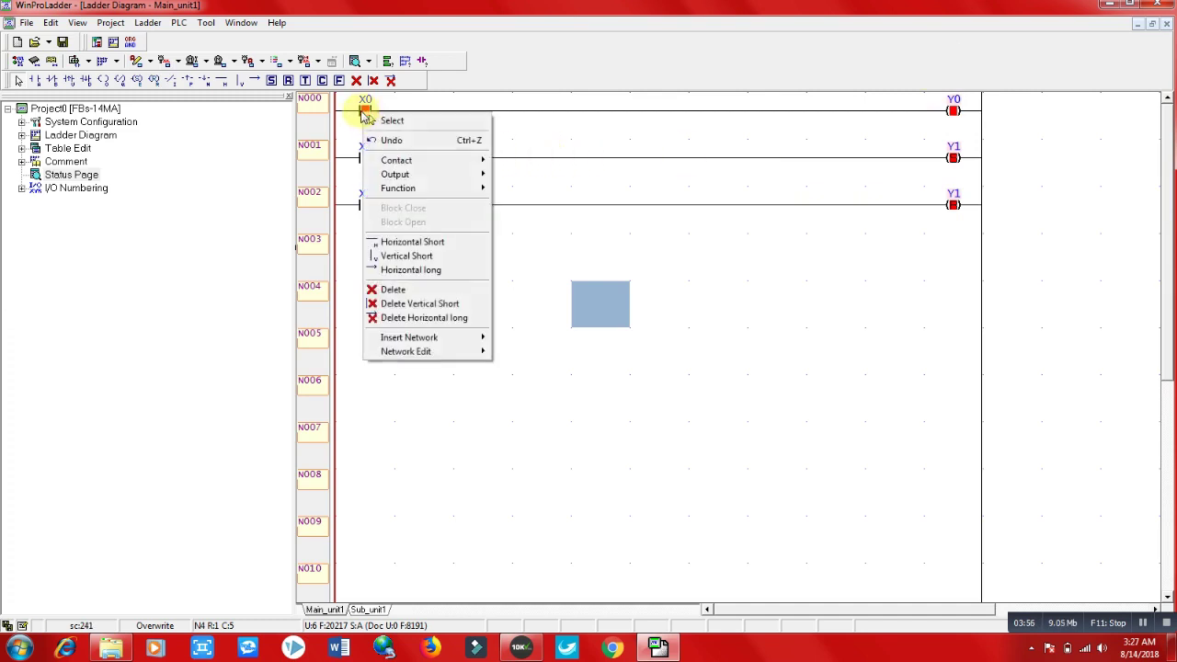
{"action": "left_click", "coordinate": [354, 110]}
{"action": "right_click", "coordinate": [365, 108]}
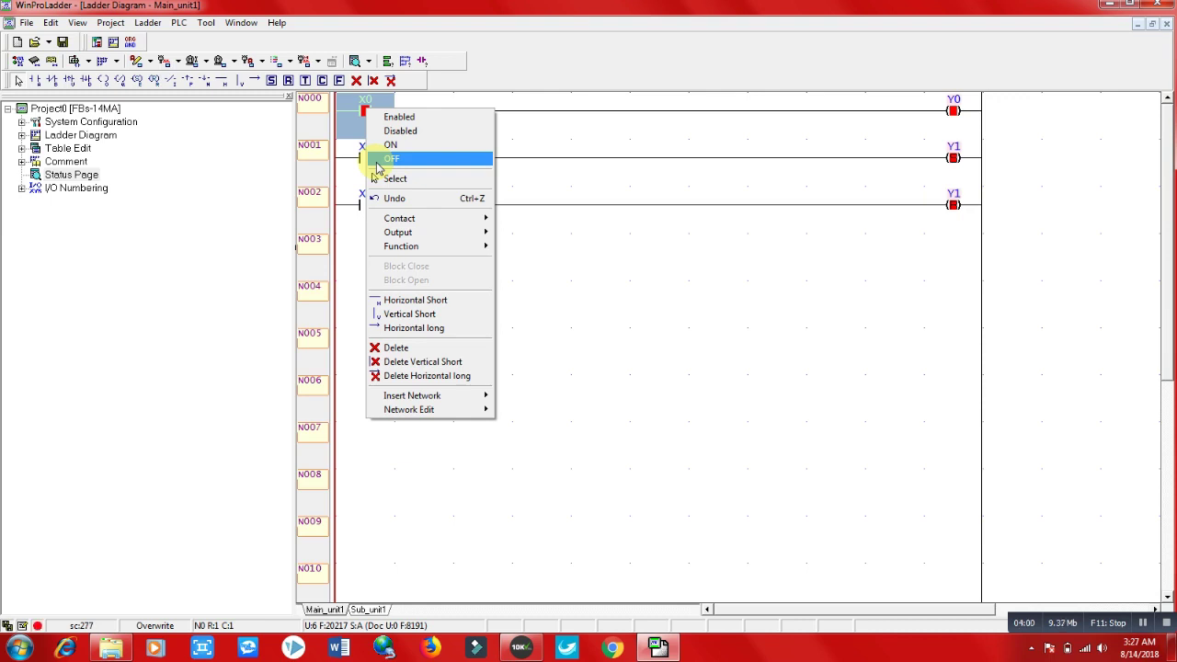
{"action": "left_click", "coordinate": [376, 160]}
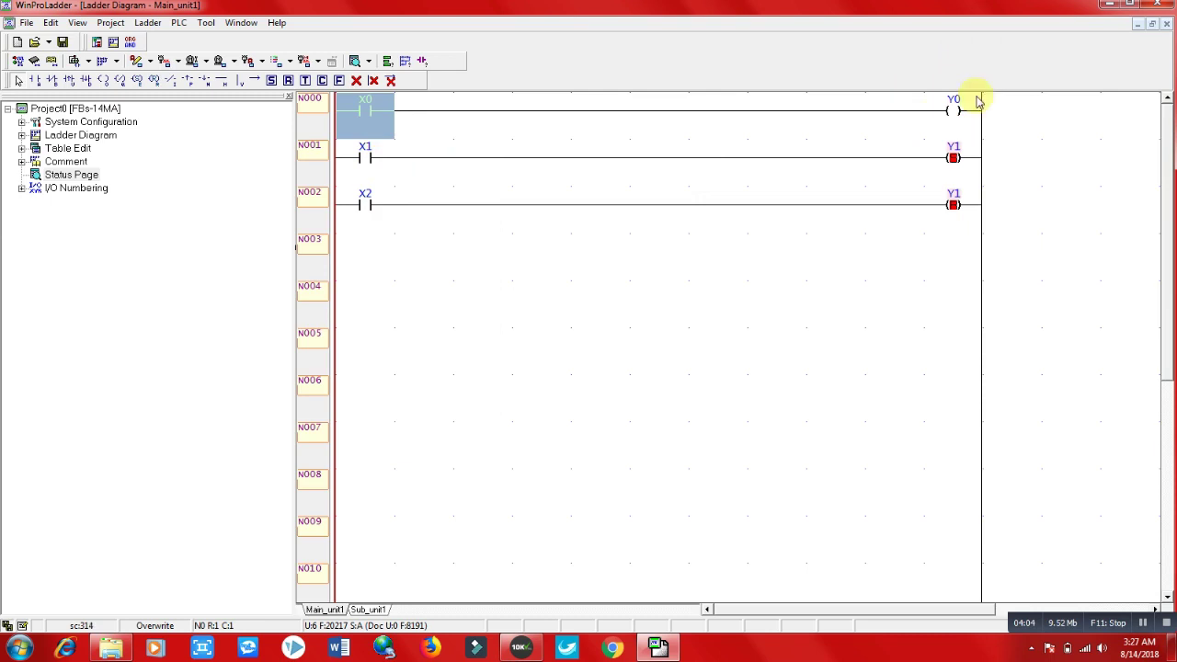
{"action": "left_click", "coordinate": [538, 299]}
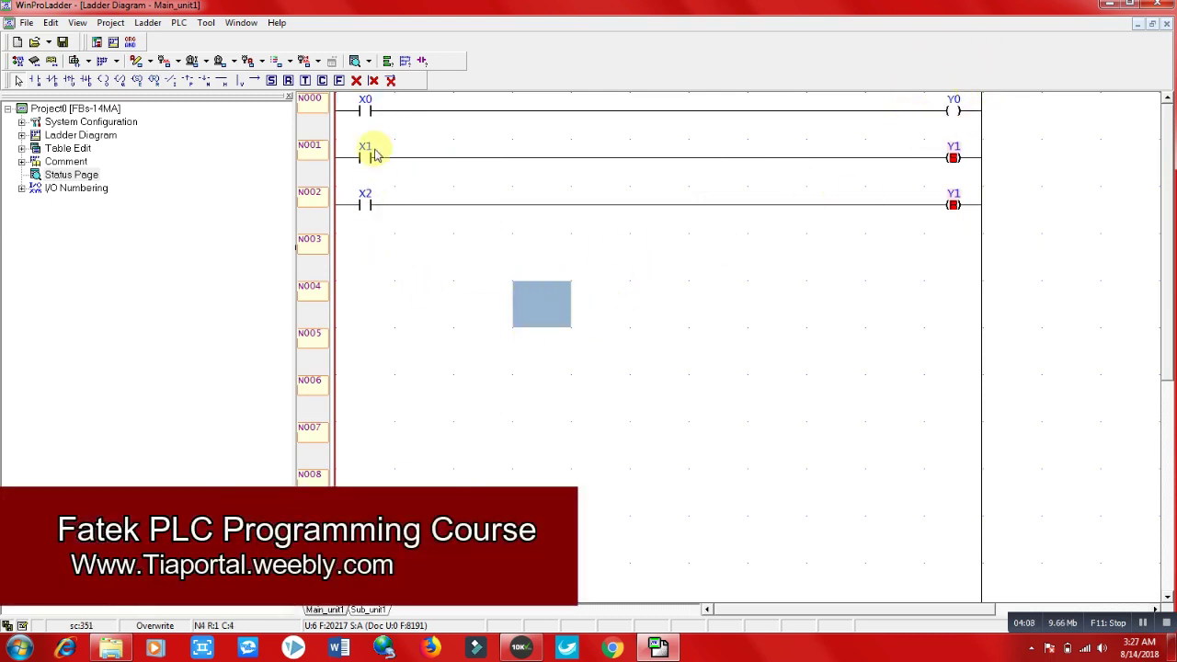
Step: Force X1 ON to latch Y1, then force X1 OFF and select X2
{"action": "left_click", "coordinate": [359, 160]}
{"action": "right_click", "coordinate": [360, 158]}
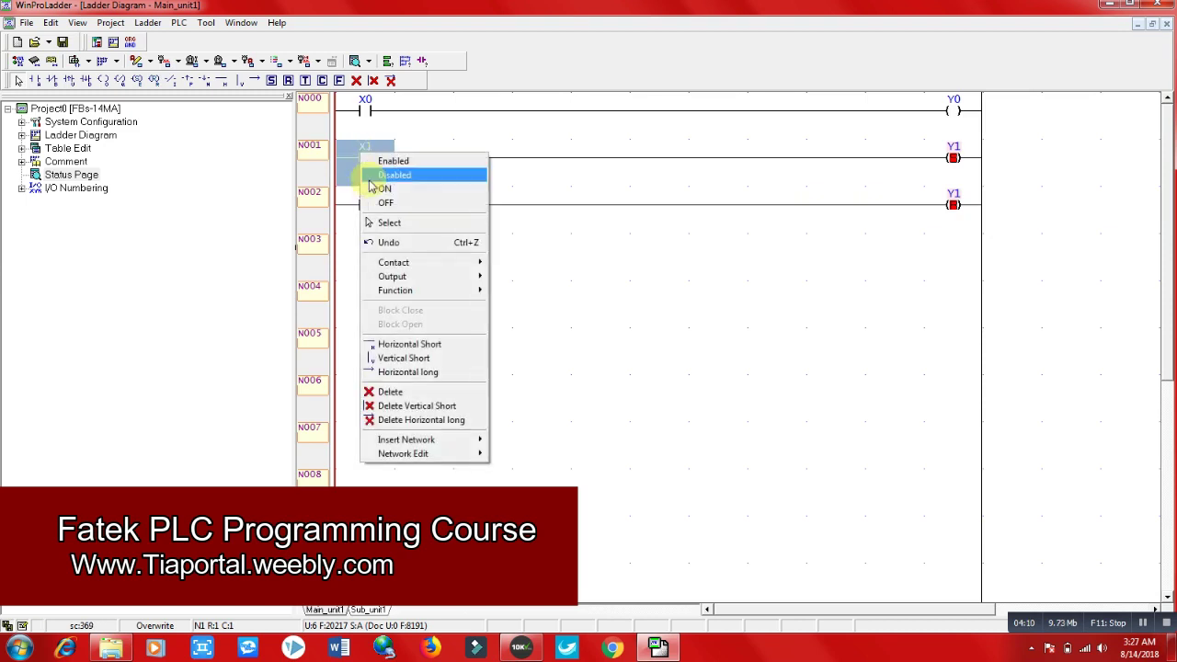
{"action": "left_click", "coordinate": [374, 192]}
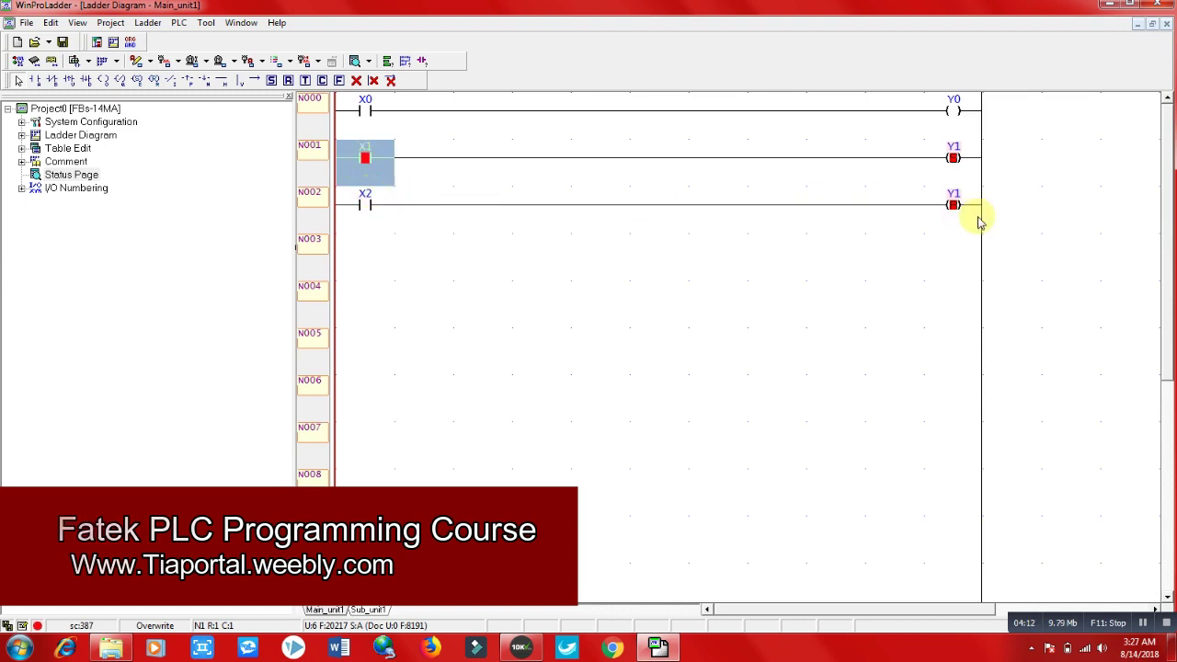
{"action": "right_click", "coordinate": [361, 167]}
{"action": "left_click", "coordinate": [383, 213]}
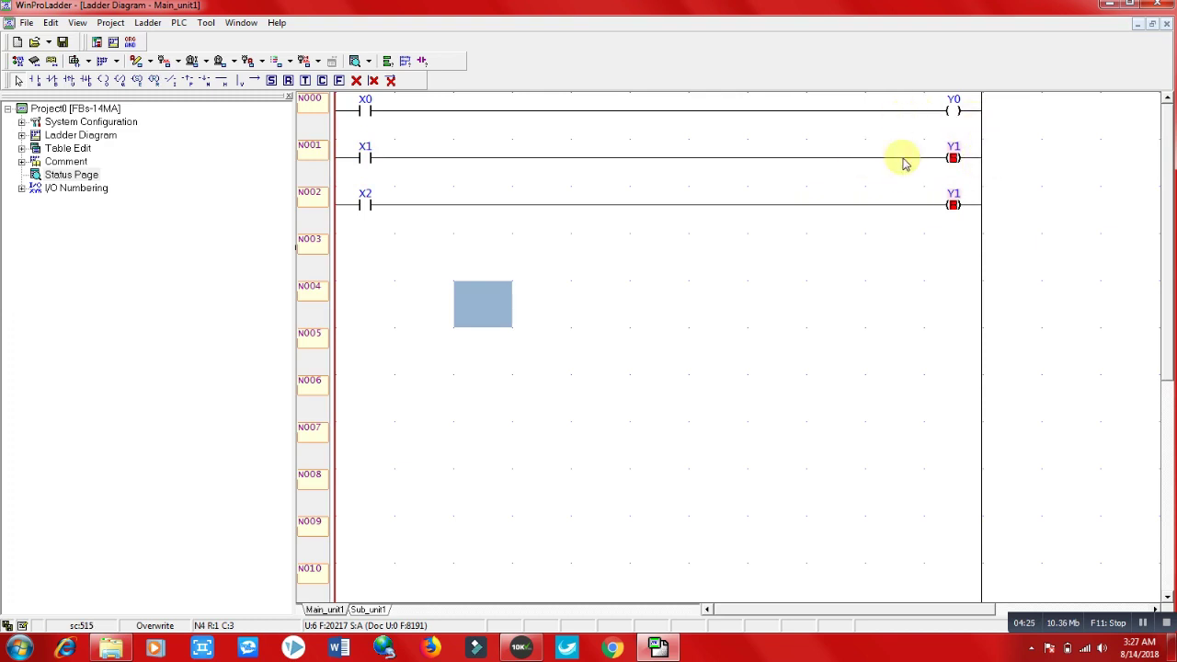
{"action": "left_click", "coordinate": [356, 215]}
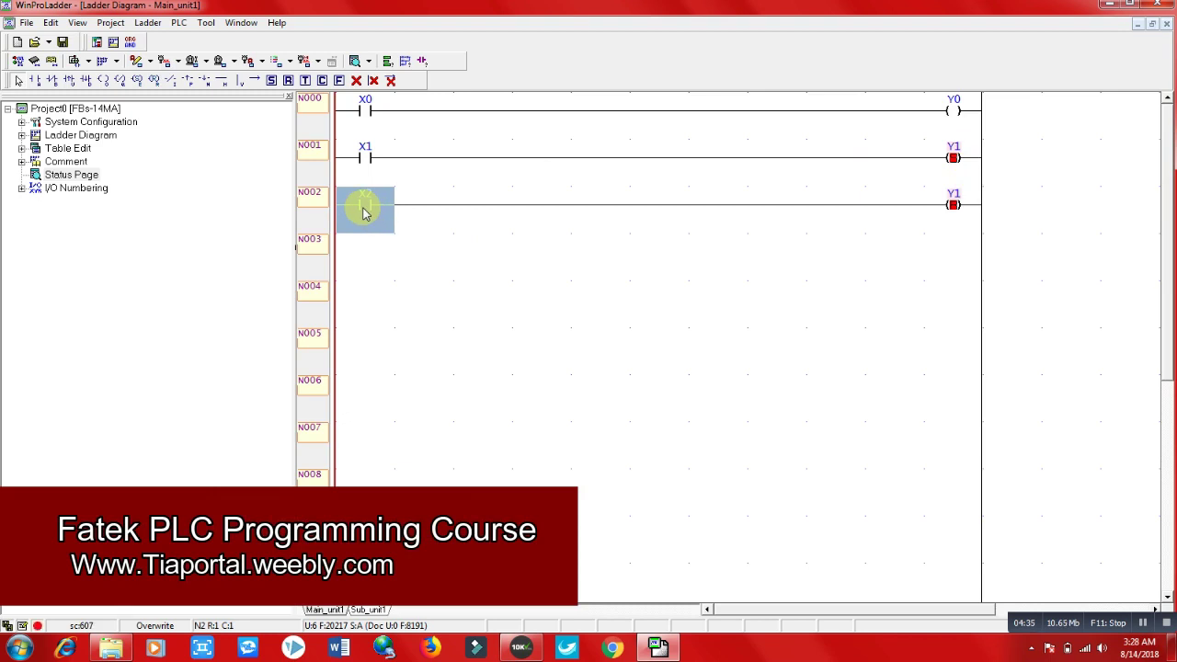
Step: Force input X2 ON to reset Y1
{"action": "right_click", "coordinate": [364, 211]}
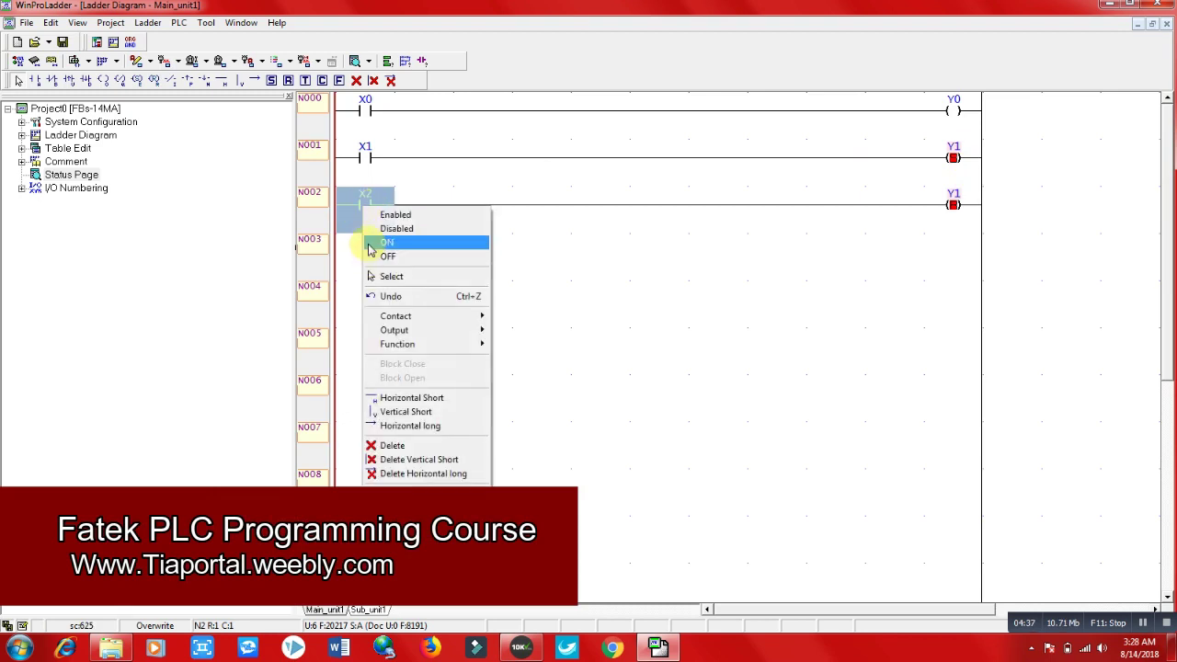
{"action": "left_click", "coordinate": [377, 242]}
{"action": "left_click", "coordinate": [547, 260]}
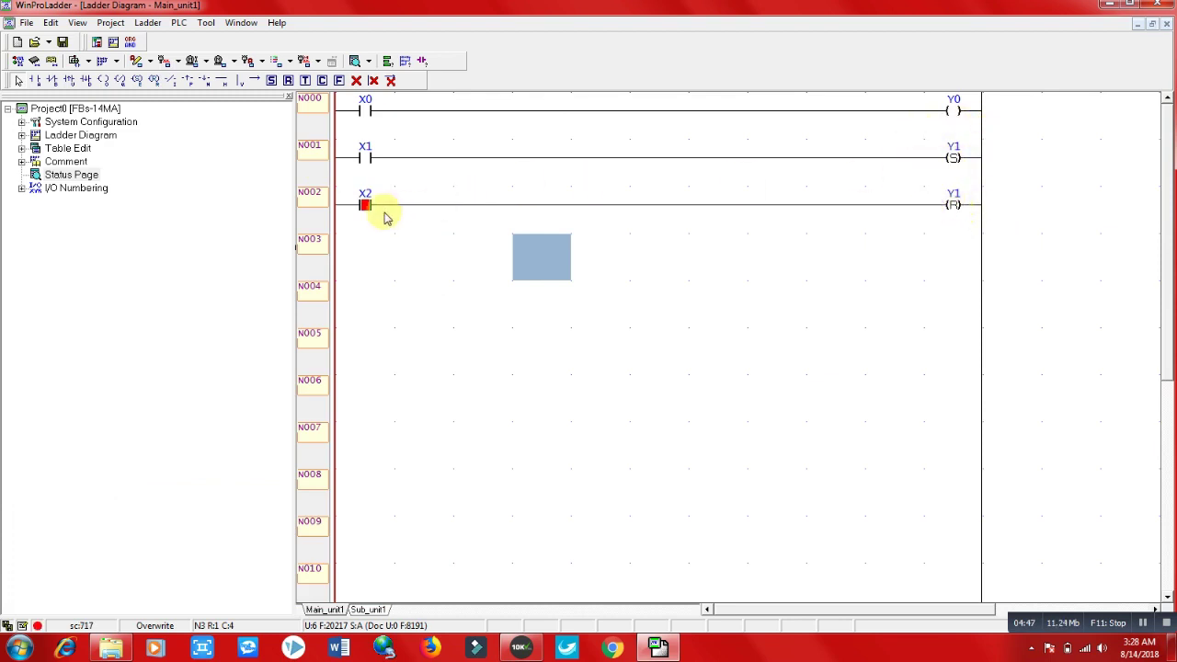
Step: Force input X2 OFF, leaving all inputs off
{"action": "right_click", "coordinate": [341, 201]}
{"action": "left_click", "coordinate": [365, 199]}
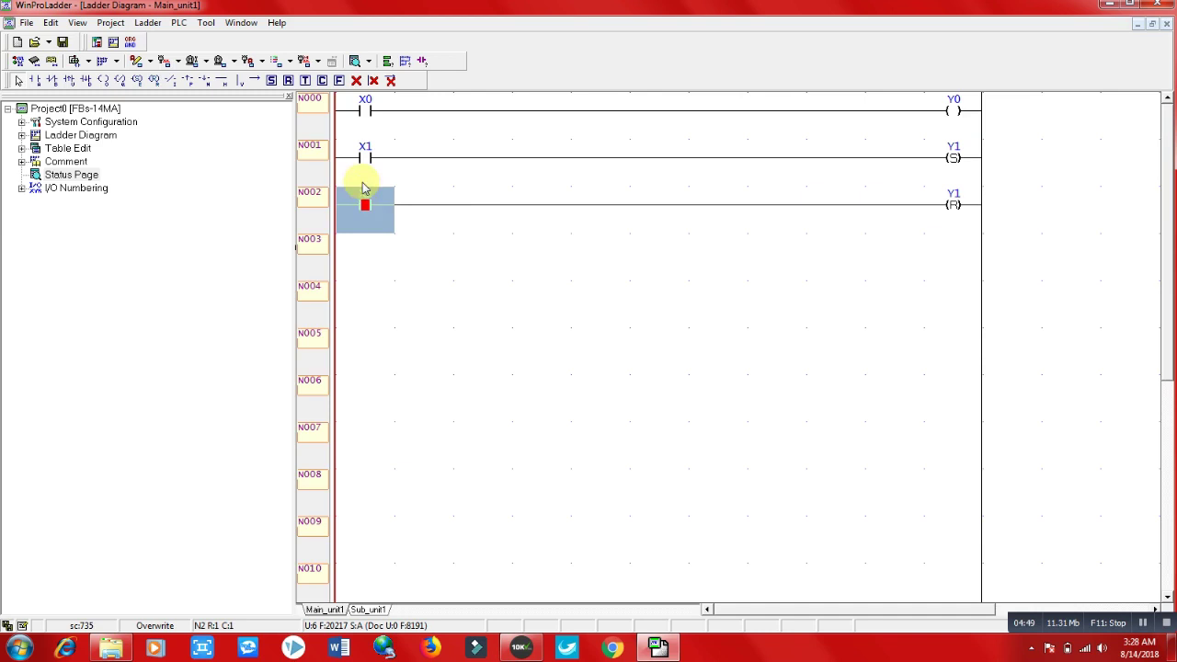
{"action": "right_click", "coordinate": [356, 197]}
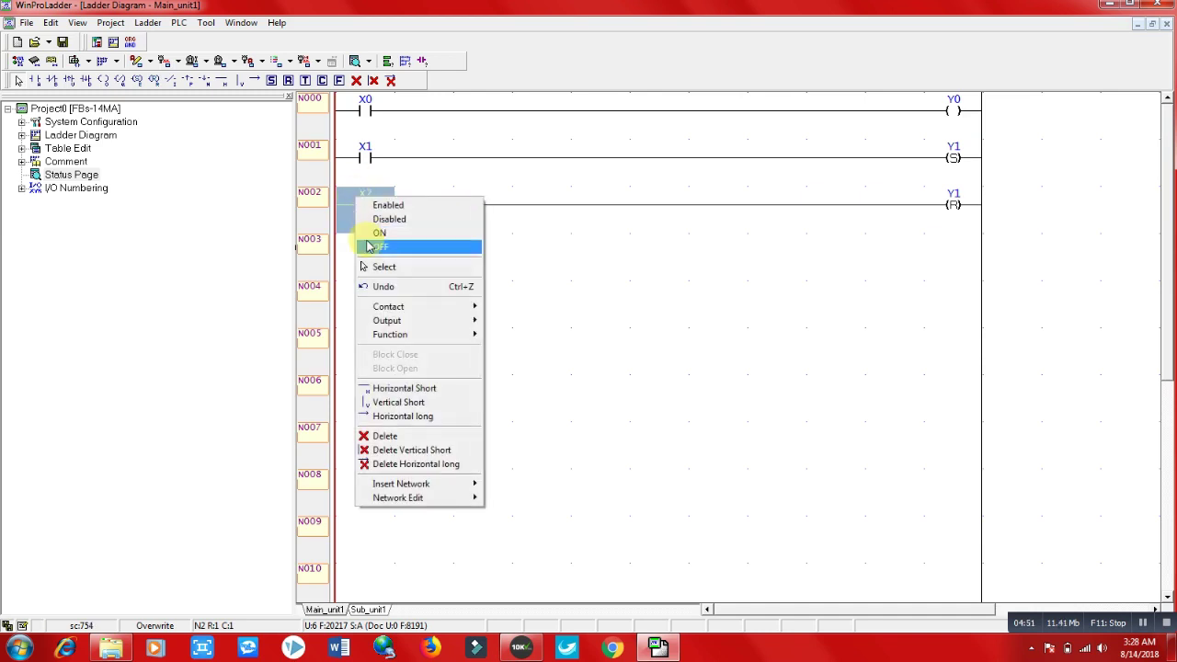
{"action": "left_click", "coordinate": [368, 247]}
{"action": "left_click", "coordinate": [636, 274]}
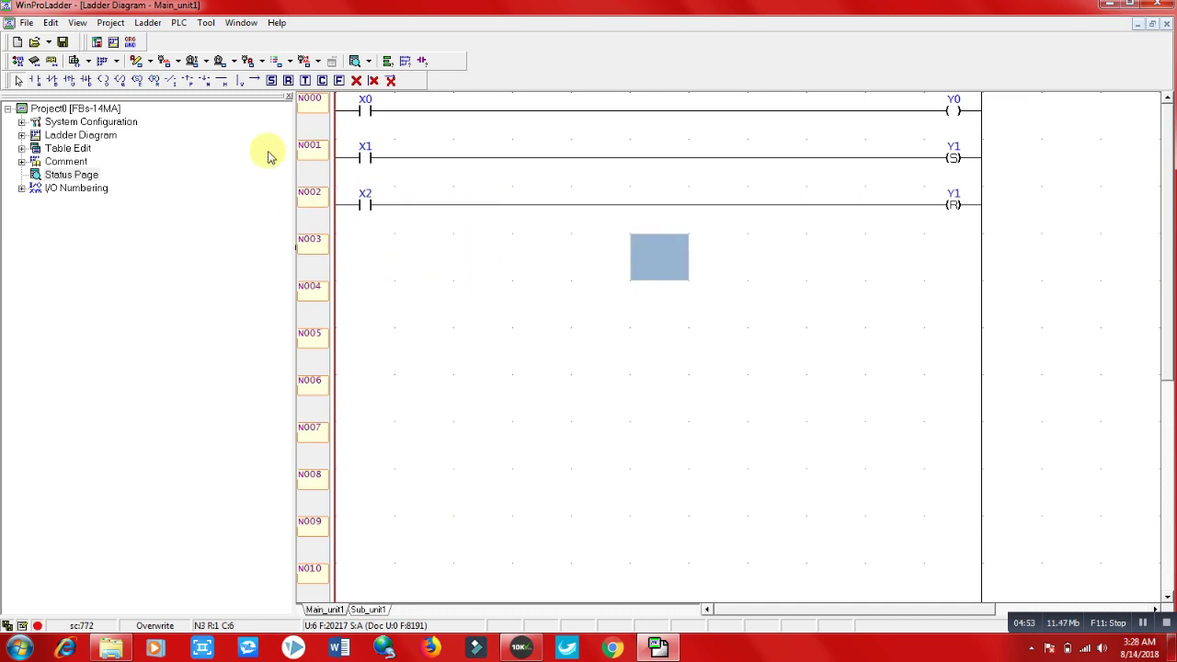